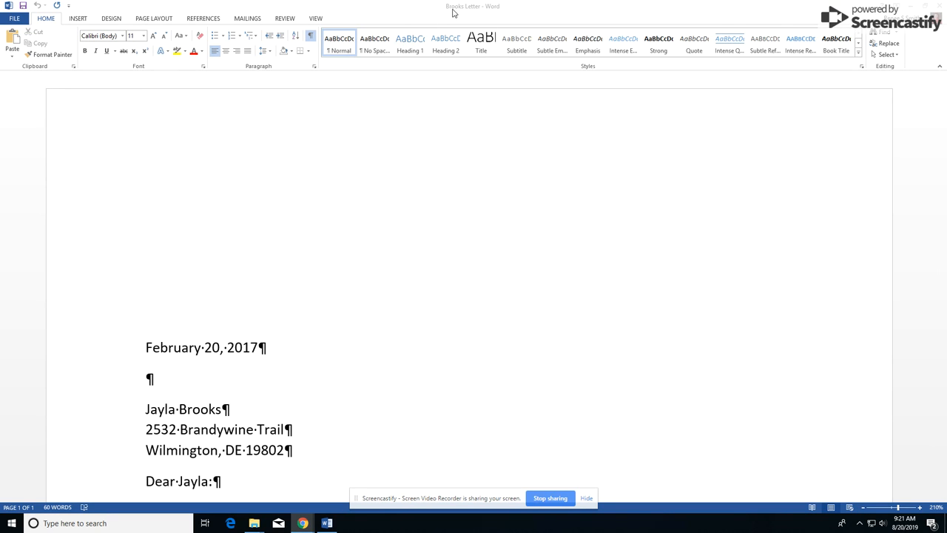
# Step: Create a new blank document
pyautogui.click(10, 21)
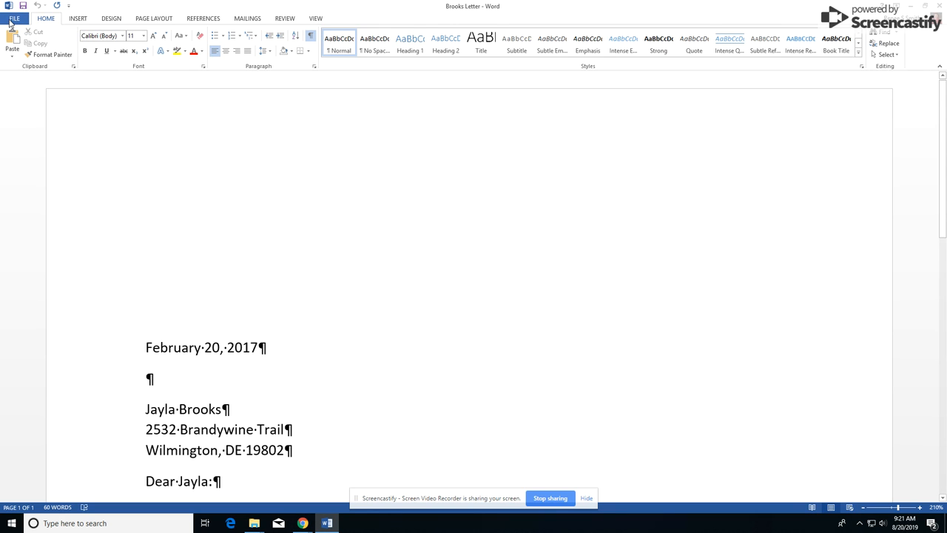
pyautogui.click(13, 18)
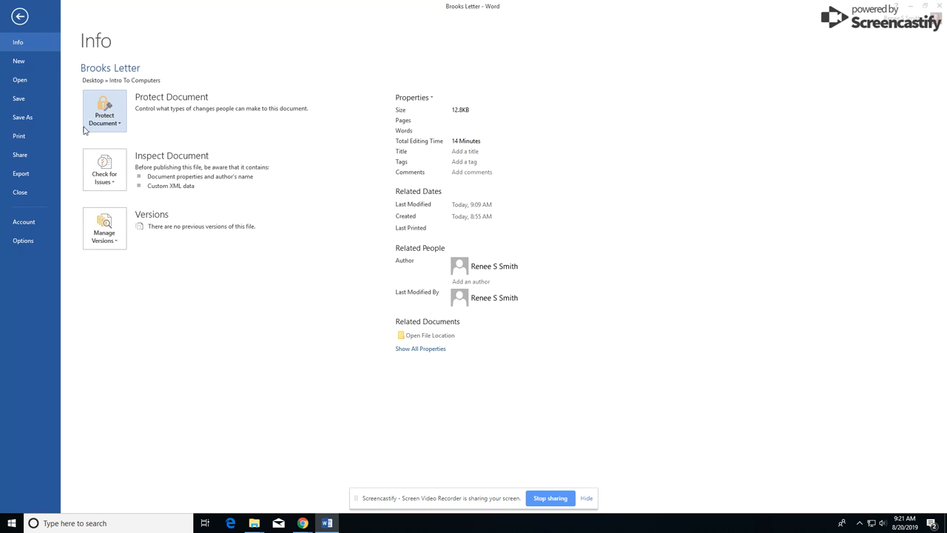
pyautogui.click(28, 64)
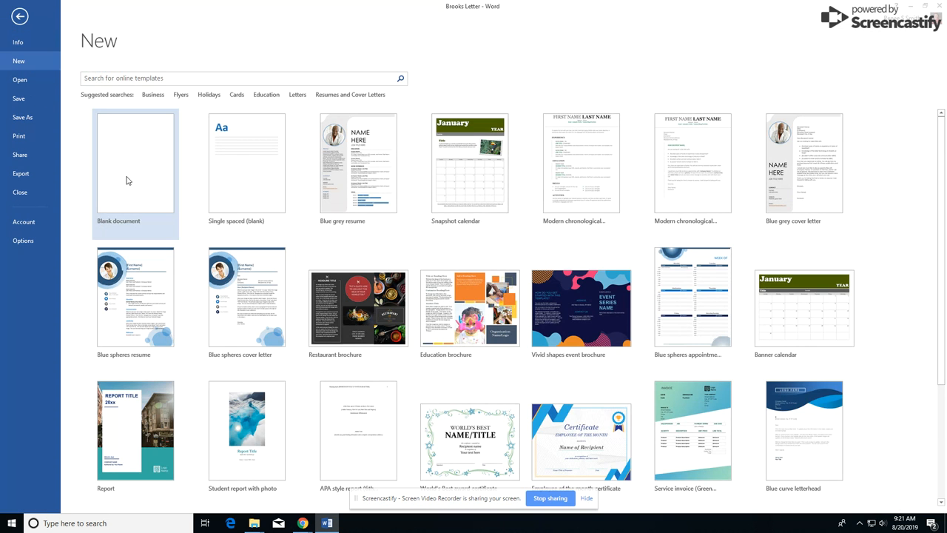
pyautogui.click(121, 170)
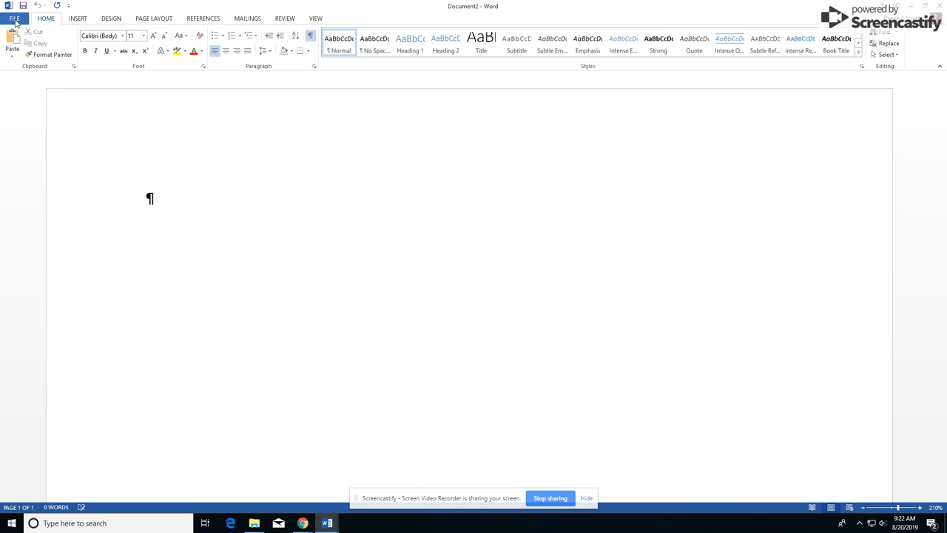
# Step: Save the blank document as Gomez Envelope in the Desktop's Intro To Computers folder, replacing the existing file
pyautogui.click(15, 19)
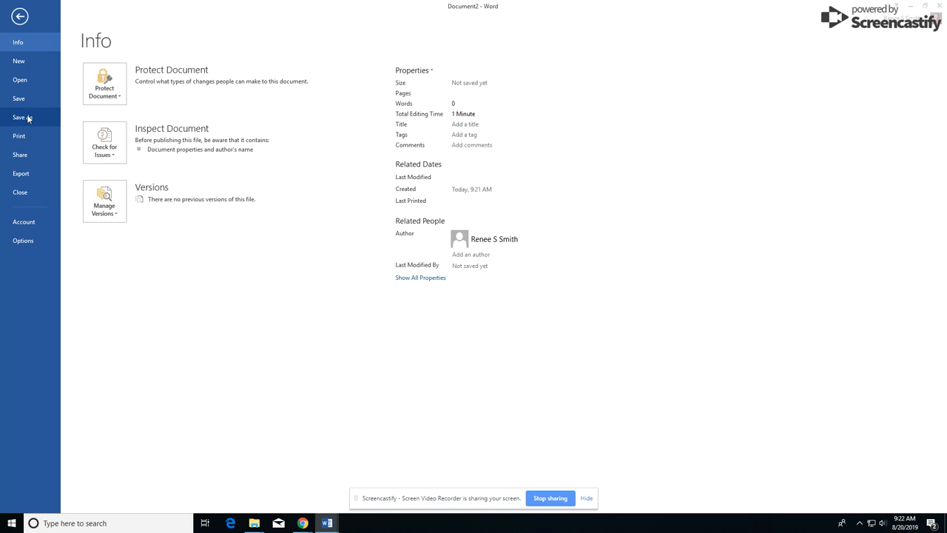
pyautogui.click(28, 118)
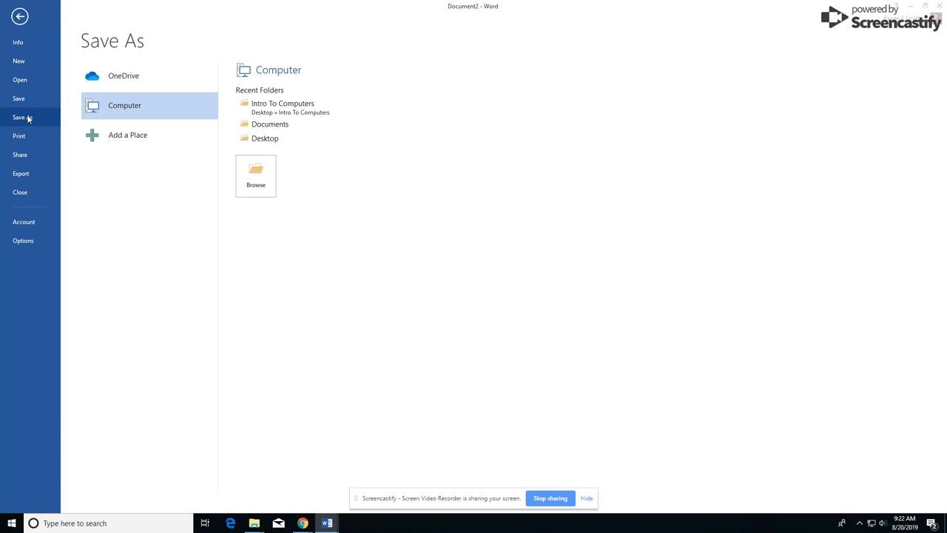
pyautogui.click(255, 143)
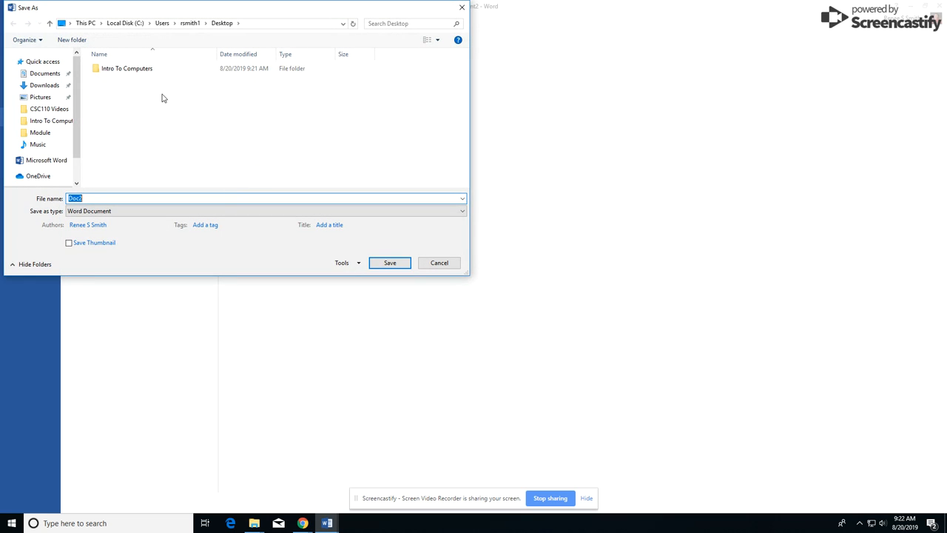
pyautogui.doubleClick(124, 69)
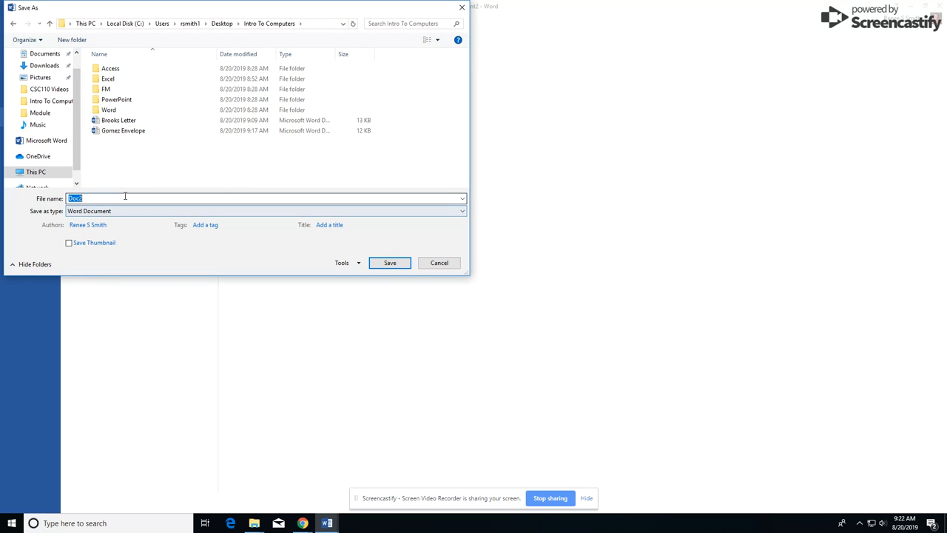
pyautogui.click(122, 132)
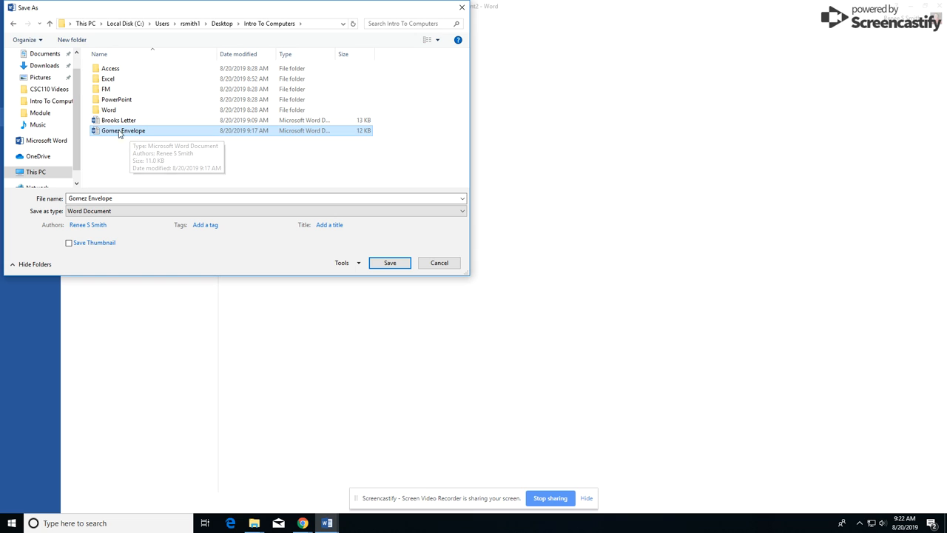
pyautogui.click(390, 263)
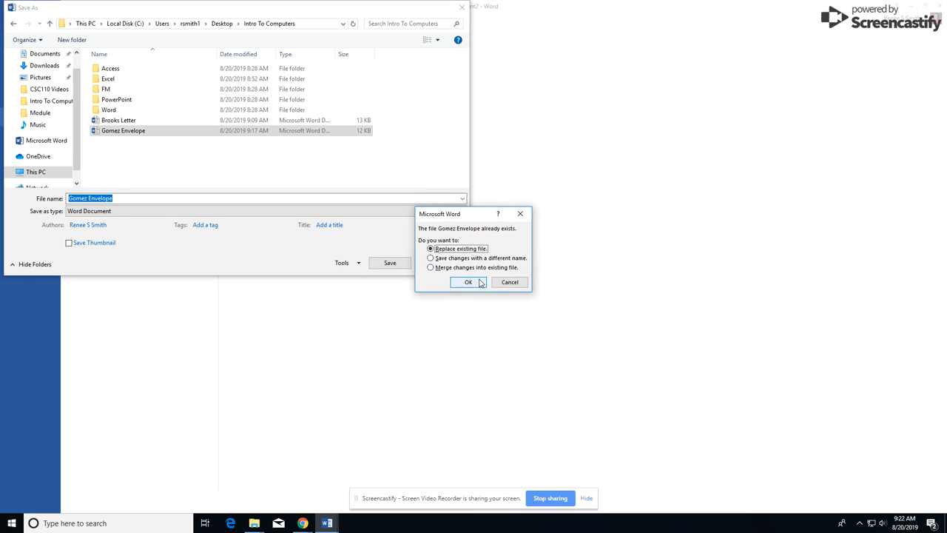
pyautogui.click(467, 280)
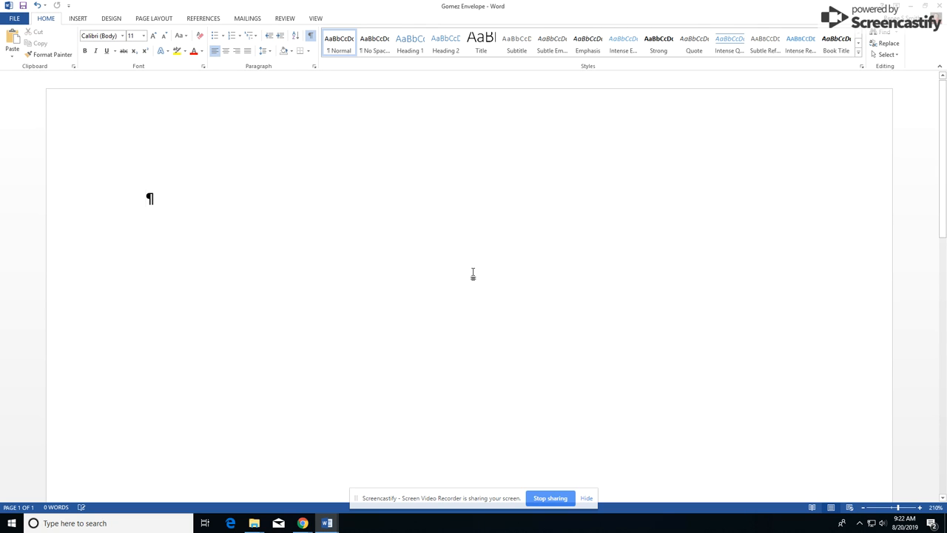
# Step: Create an envelope with the recipient's name and mailing address as delivery address, omit the return address, and add it to the document
pyautogui.click(242, 20)
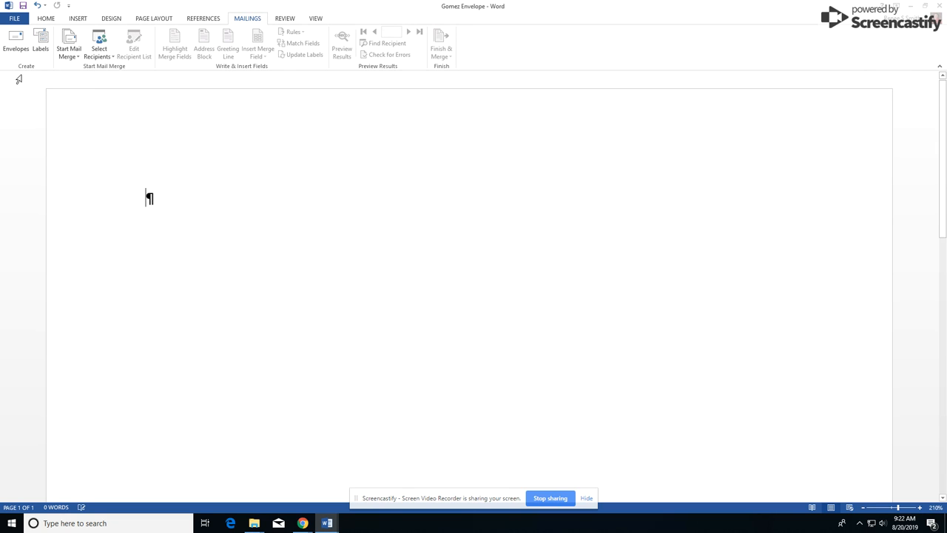
pyautogui.click(16, 46)
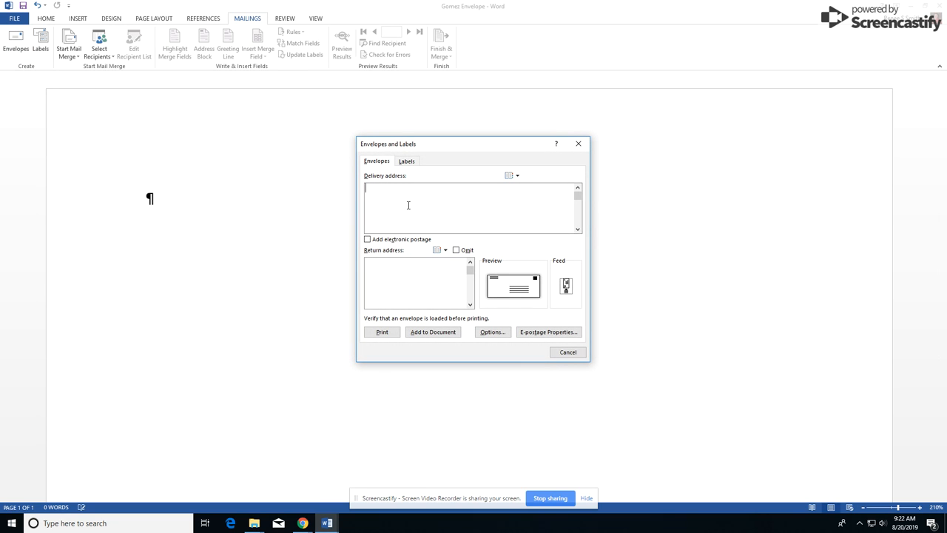
pyautogui.write('Alexis Gomez')
pyautogui.click(456, 250)
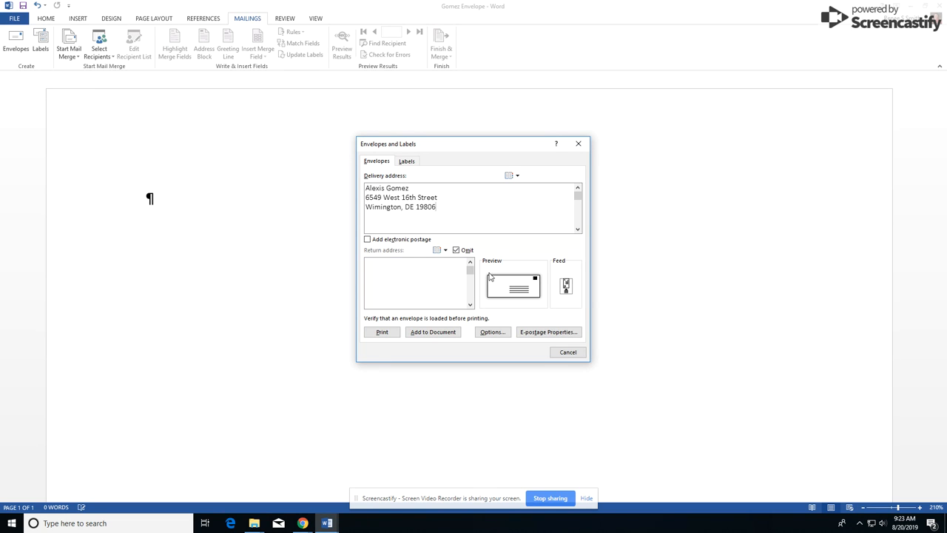
pyautogui.click(426, 332)
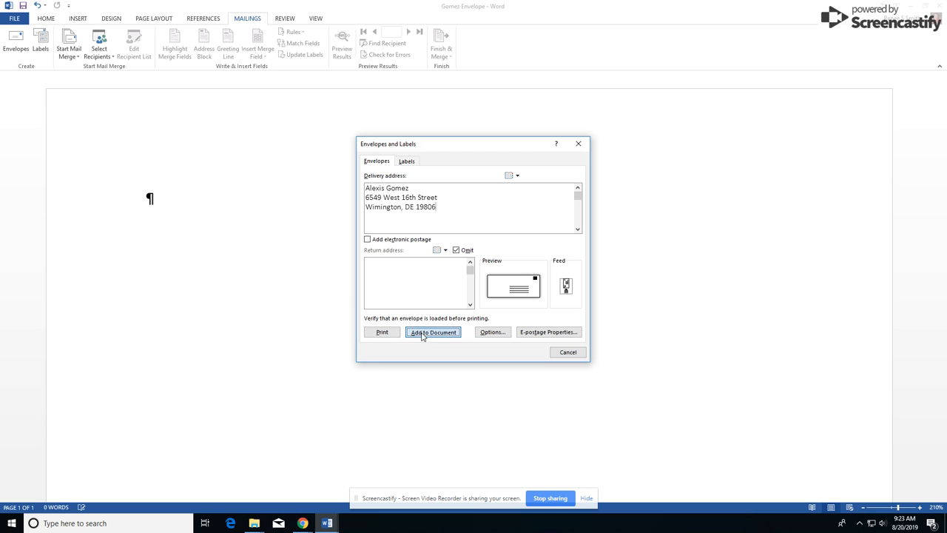
# Step: Save the finished Gomez Envelope document and close it
pyautogui.click(863, 508)
pyautogui.click(863, 508)
pyautogui.click(863, 508)
pyautogui.click(863, 507)
pyautogui.click(862, 508)
pyautogui.click(863, 508)
pyautogui.click(863, 508)
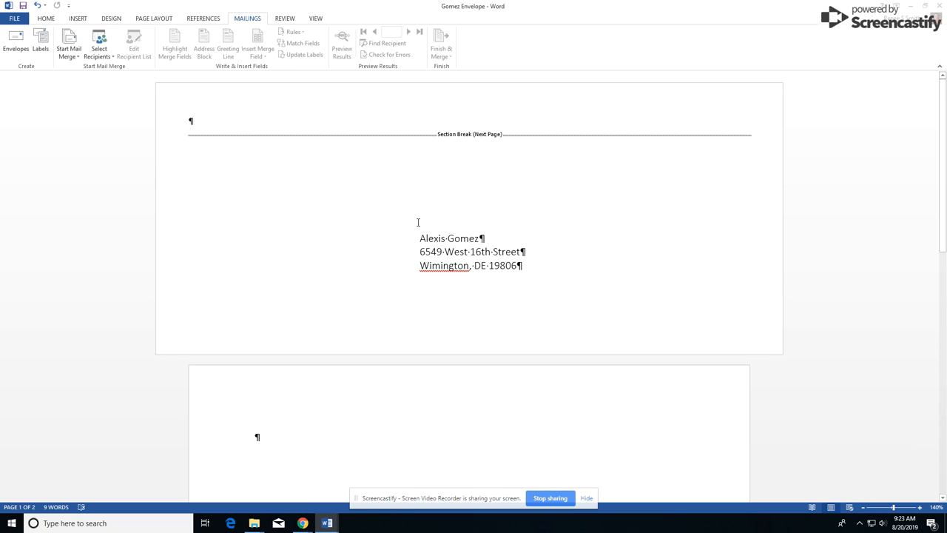
pyautogui.click(23, 6)
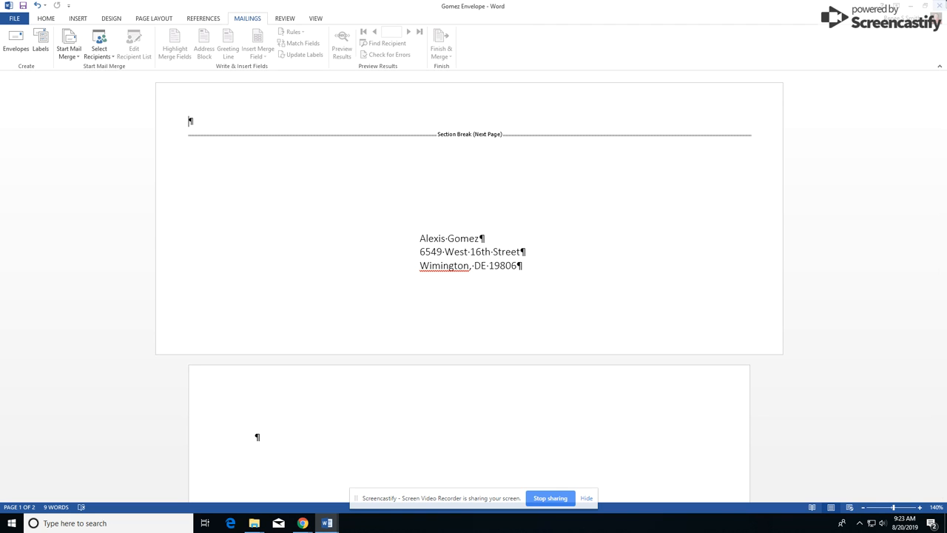
pyautogui.click(938, 6)
# Step: Switch to the Canvas course in Chrome and view the Word M1 Module Gomez Envelope assignment under Word Module 1
pyautogui.click(303, 528)
pyautogui.click(276, 486)
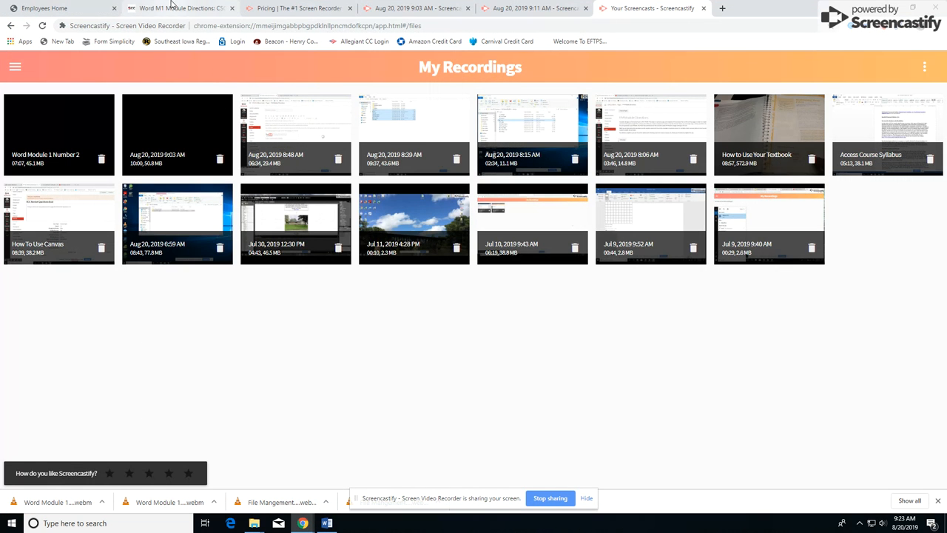
pyautogui.click(171, 5)
pyautogui.click(773, 422)
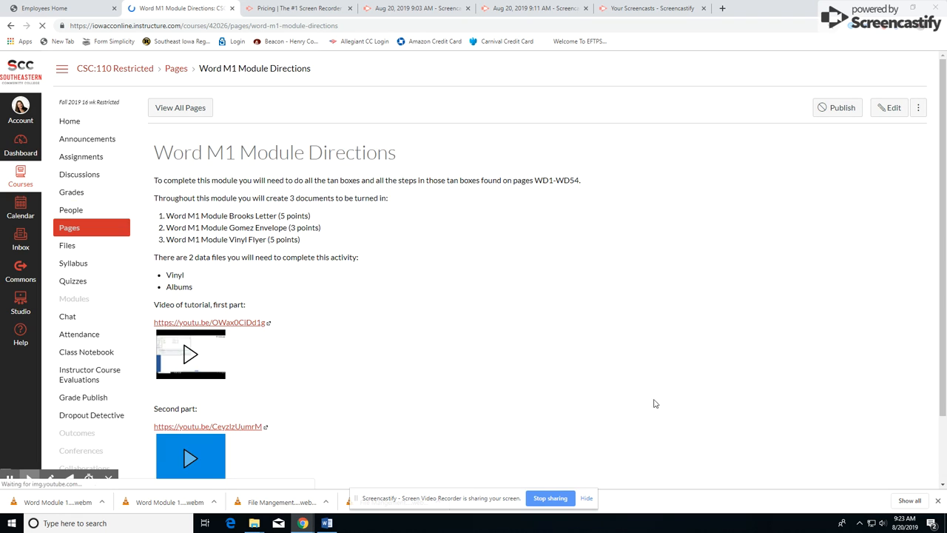
pyautogui.click(76, 299)
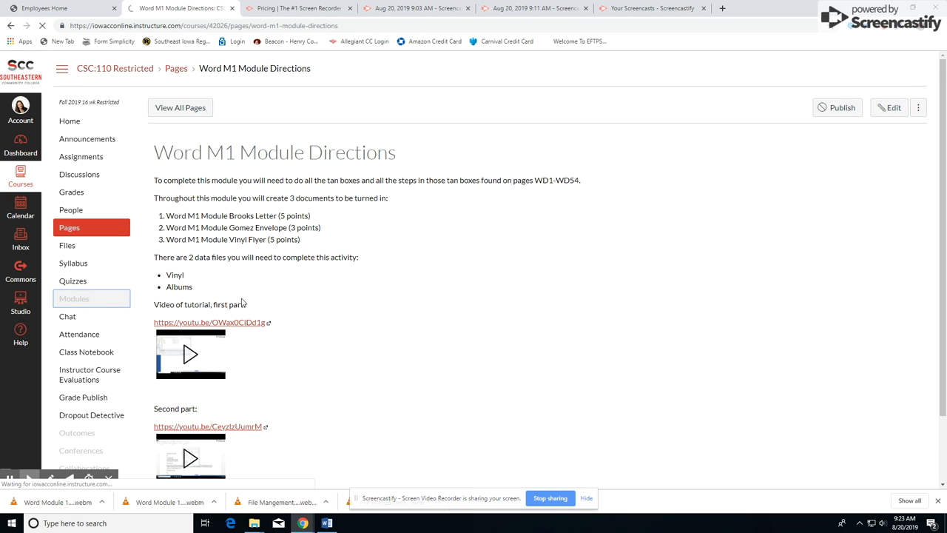
pyautogui.scroll(-8, 237, 307)
pyautogui.scroll(-10, 234, 310)
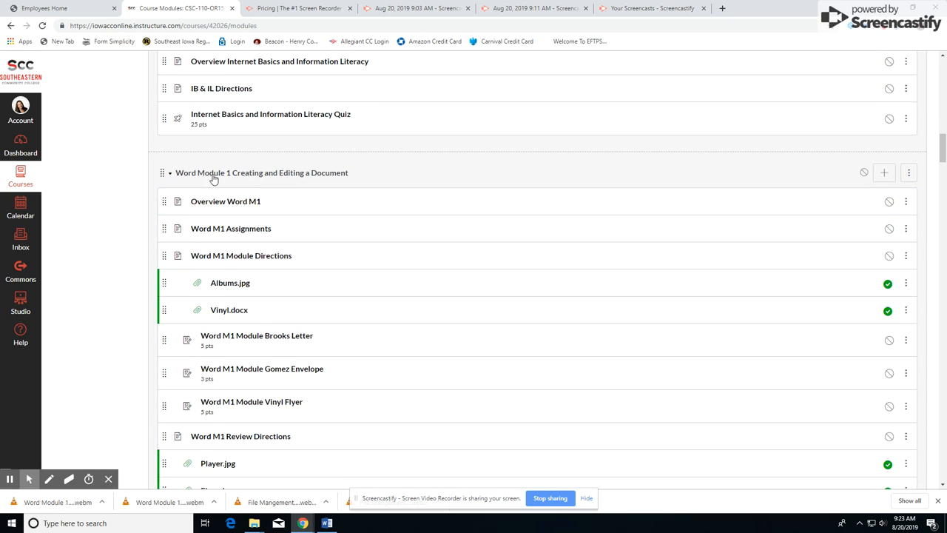
pyautogui.scroll(-3, 273, 285)
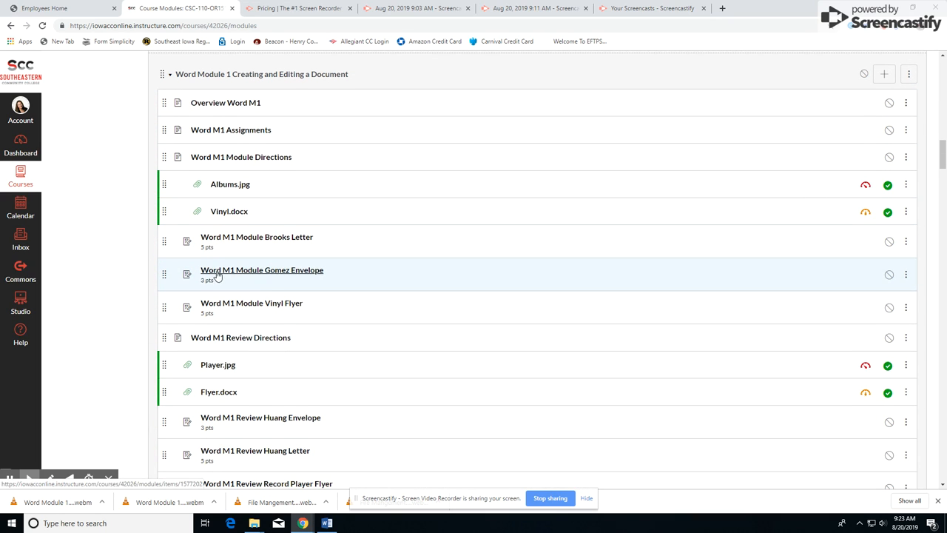
pyautogui.click(281, 271)
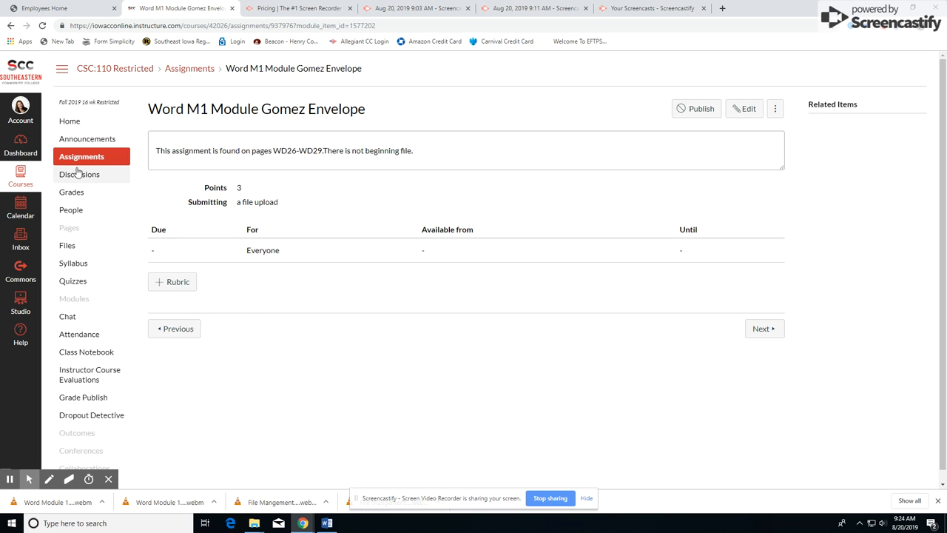
# Step: Open the Word M1 Module Directions page and review the Gomez Envelope and Vinyl Flyer entries among the documents to turn in
pyautogui.click(80, 300)
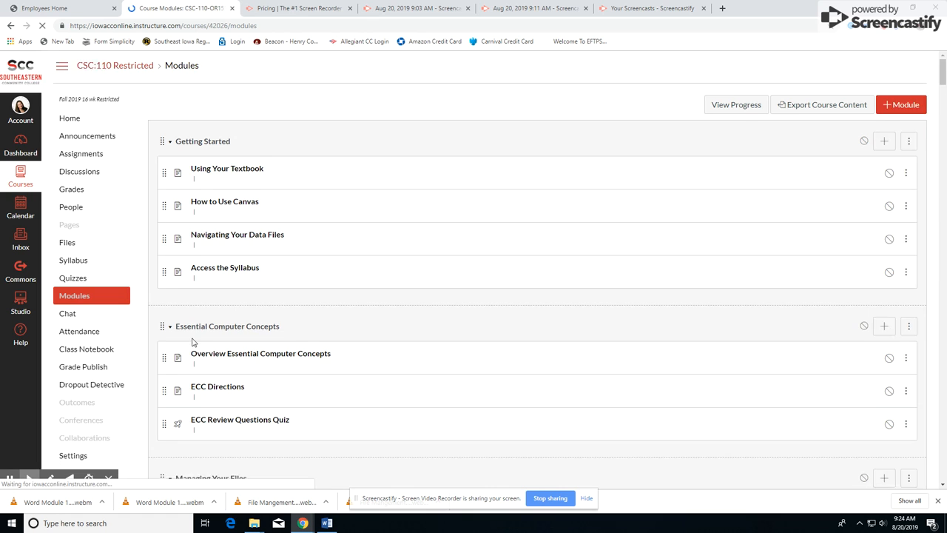
pyautogui.scroll(-5, 177, 303)
pyautogui.scroll(-15, 196, 304)
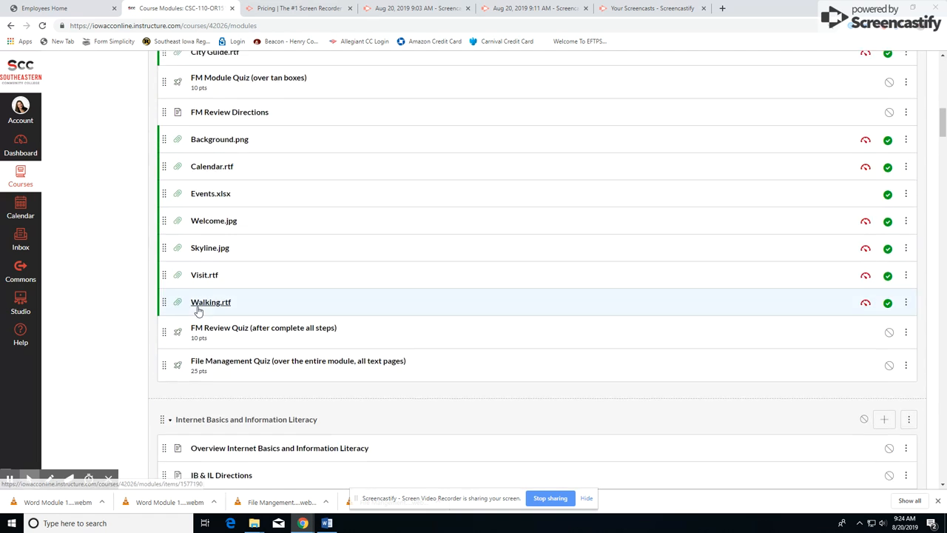
pyautogui.scroll(-1, 197, 311)
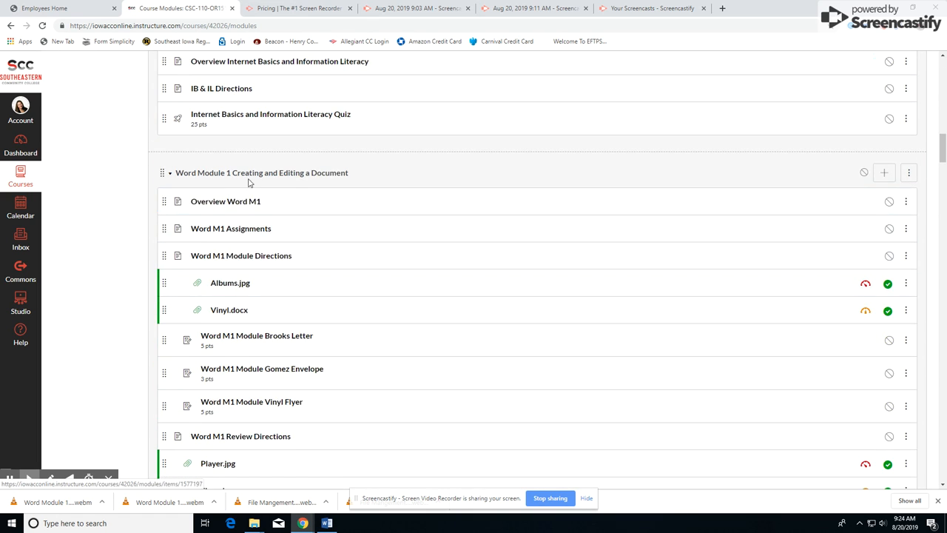
pyautogui.click(237, 258)
pyautogui.moveTo(290, 216)
pyautogui.mouseDown()
pyautogui.moveTo(234, 217)
pyautogui.moveTo(290, 227)
pyautogui.mouseUp()
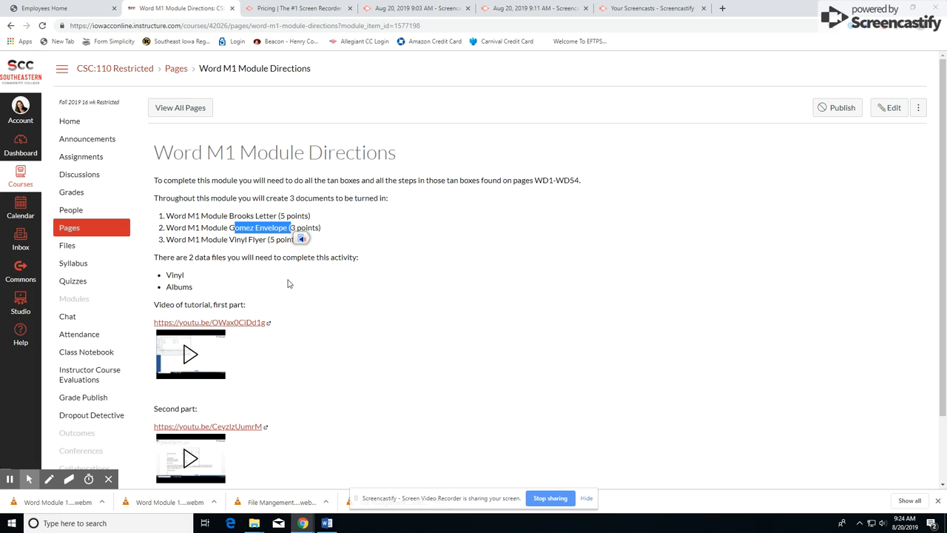
pyautogui.moveTo(226, 241); pyautogui.dragTo(286, 240)
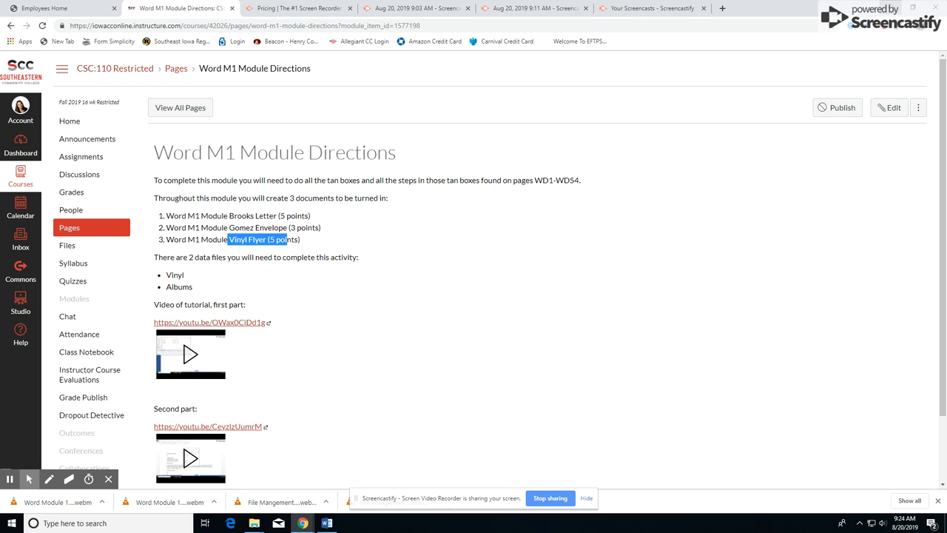
# Step: Minimize the Brooks Letter, switch to File Explorer, and open the Vinyl document from Intro To Computers > Word > Word1 > Module
pyautogui.hotkey('alt', 'Tab')
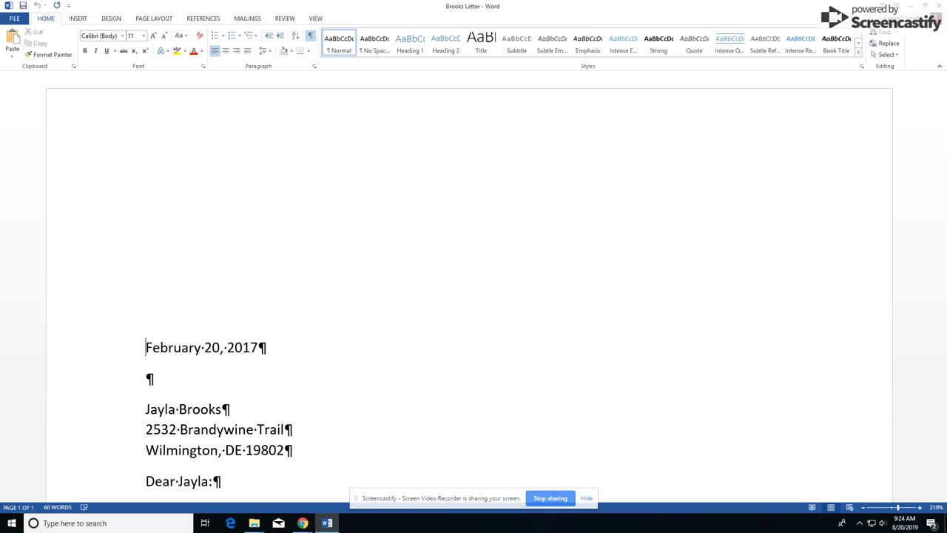
pyautogui.click(911, 7)
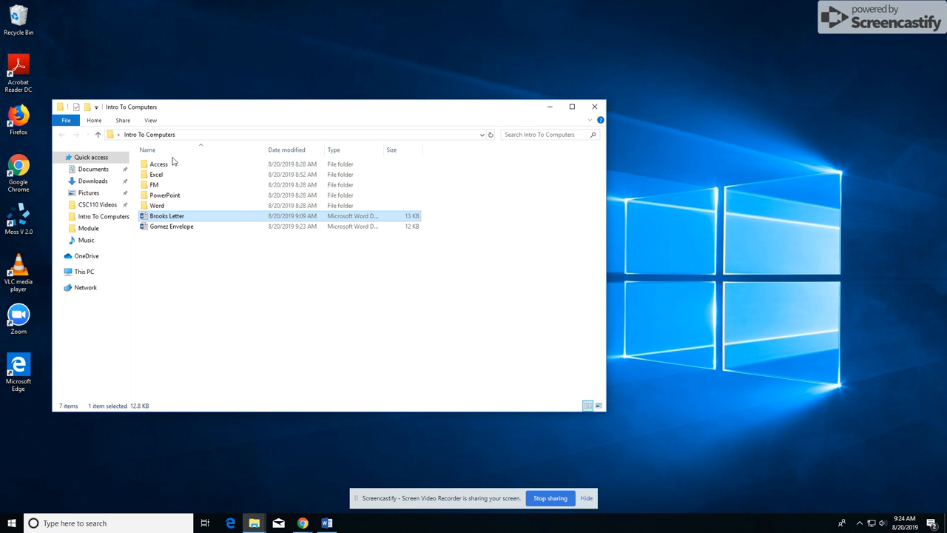
pyautogui.click(594, 106)
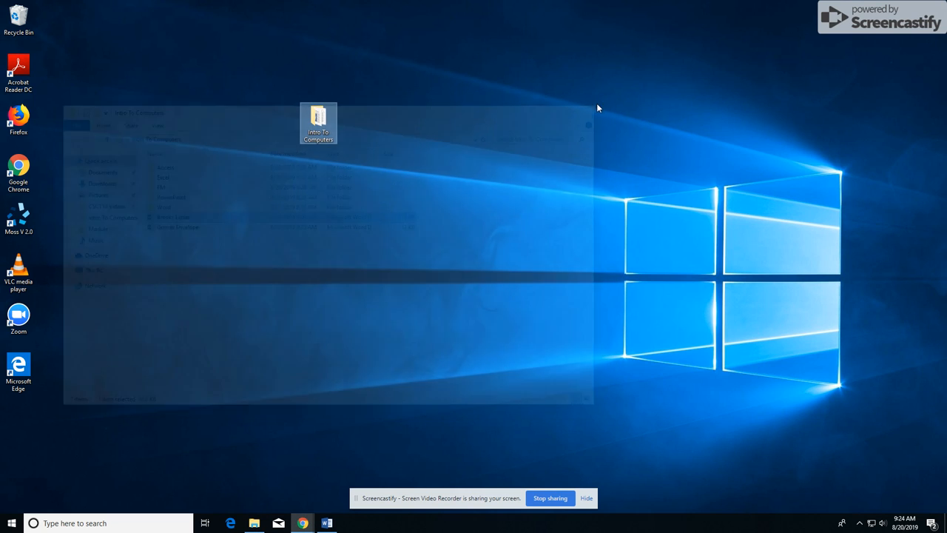
pyautogui.doubleClick(317, 119)
pyautogui.doubleClick(162, 208)
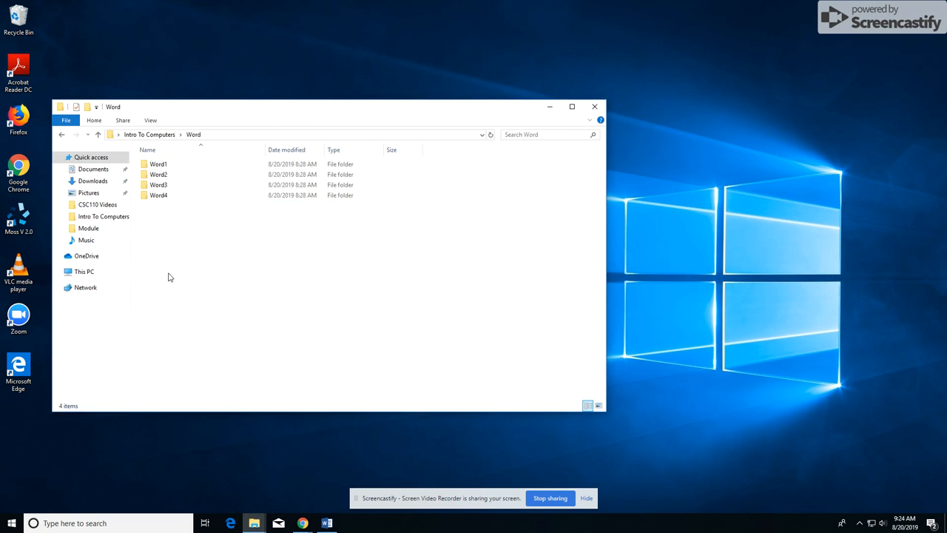
pyautogui.doubleClick(161, 164)
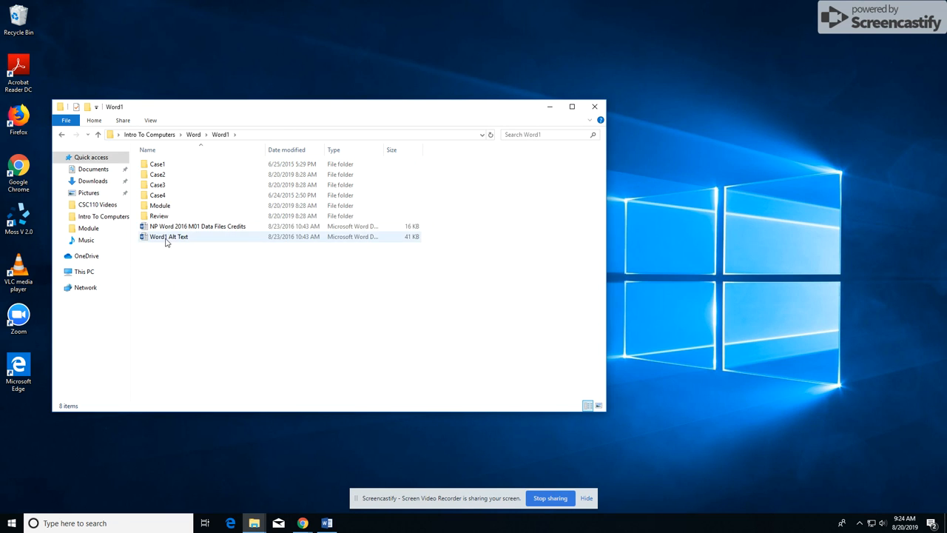
pyautogui.doubleClick(164, 208)
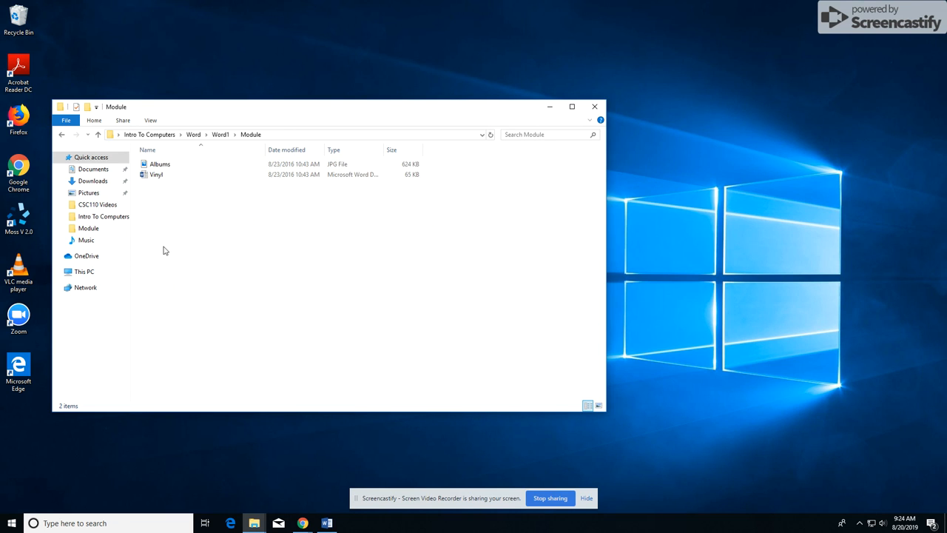
pyautogui.doubleClick(156, 176)
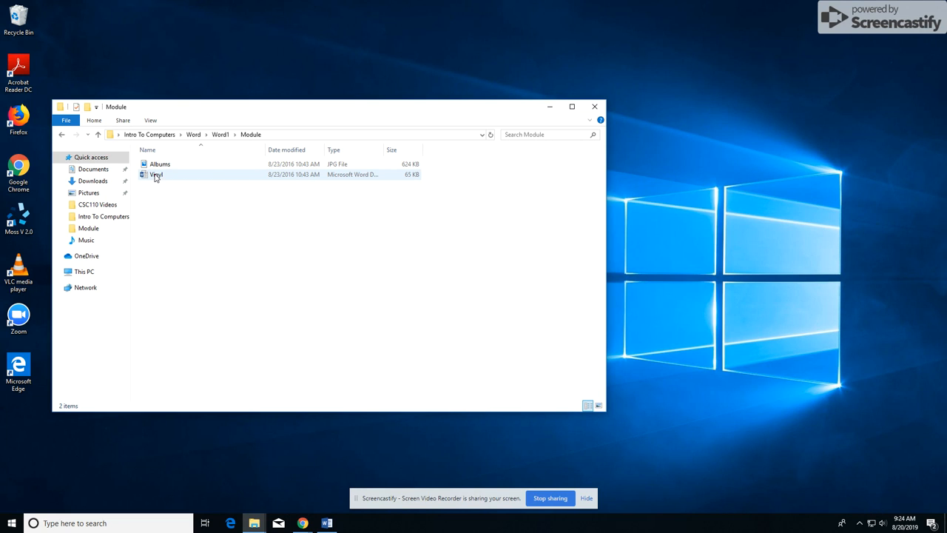
# Step: Open the Vinyl document and save it as Vinyl Flyer in the Intro To Computers folder on the Desktop
pyautogui.doubleClick(155, 177)
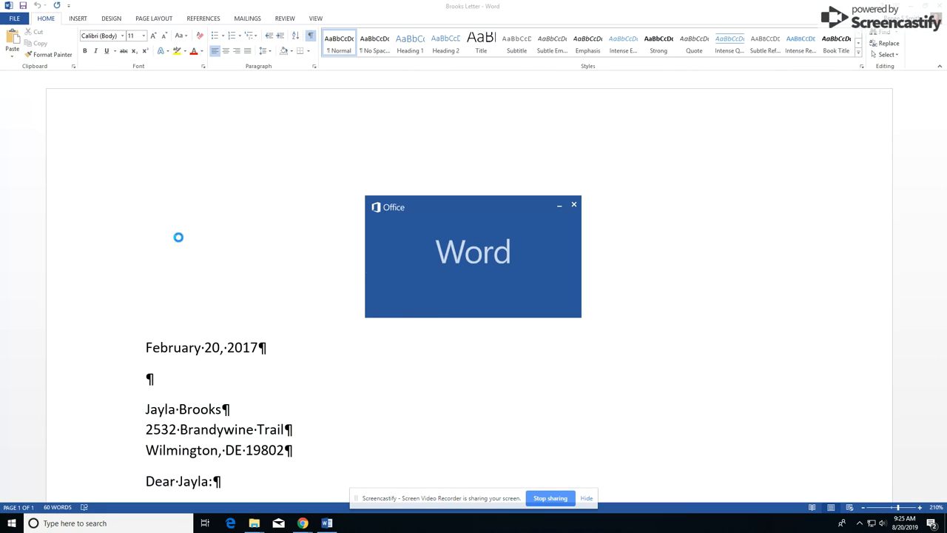
pyautogui.click(403, 20)
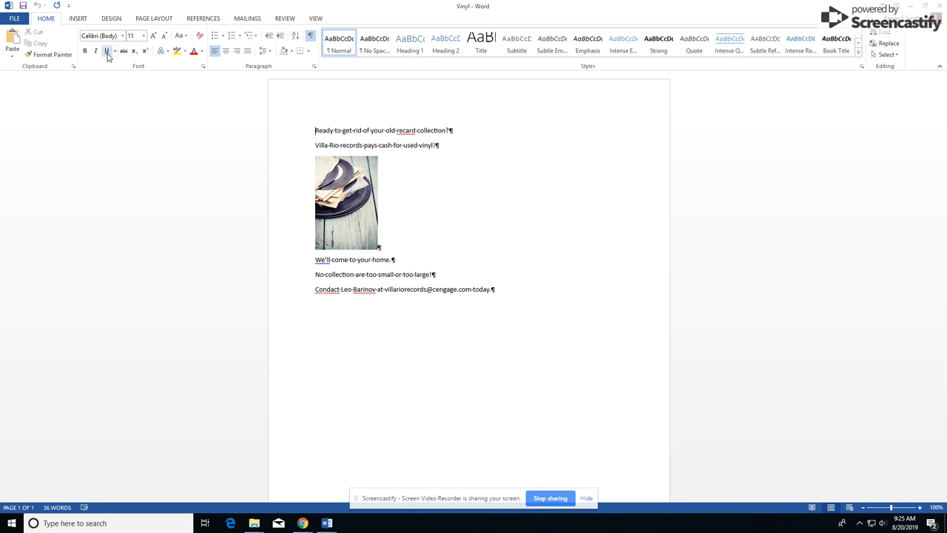
pyautogui.click(12, 19)
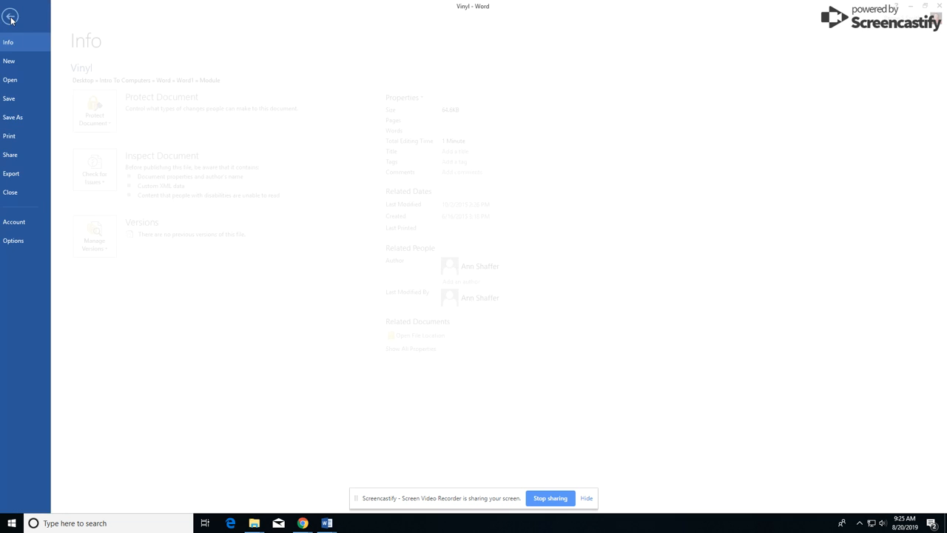
pyautogui.click(30, 118)
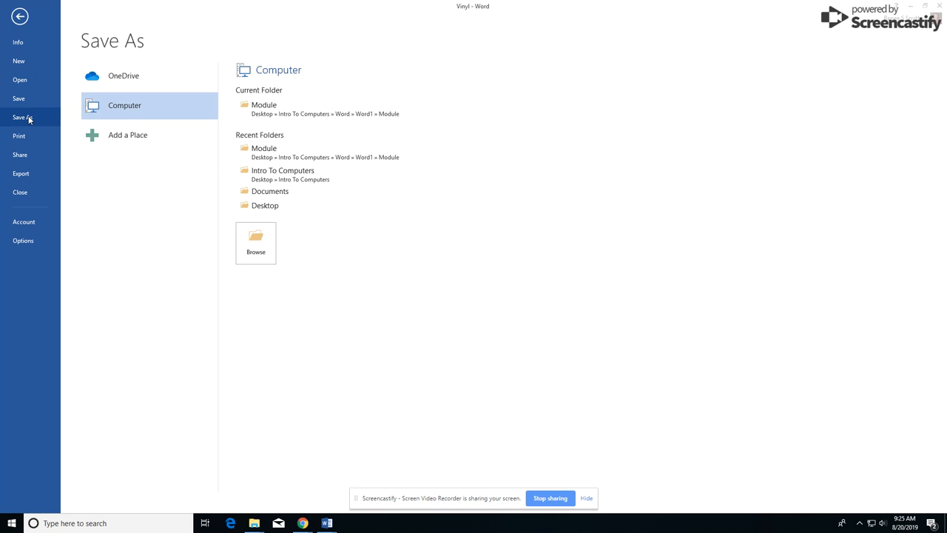
pyautogui.click(267, 209)
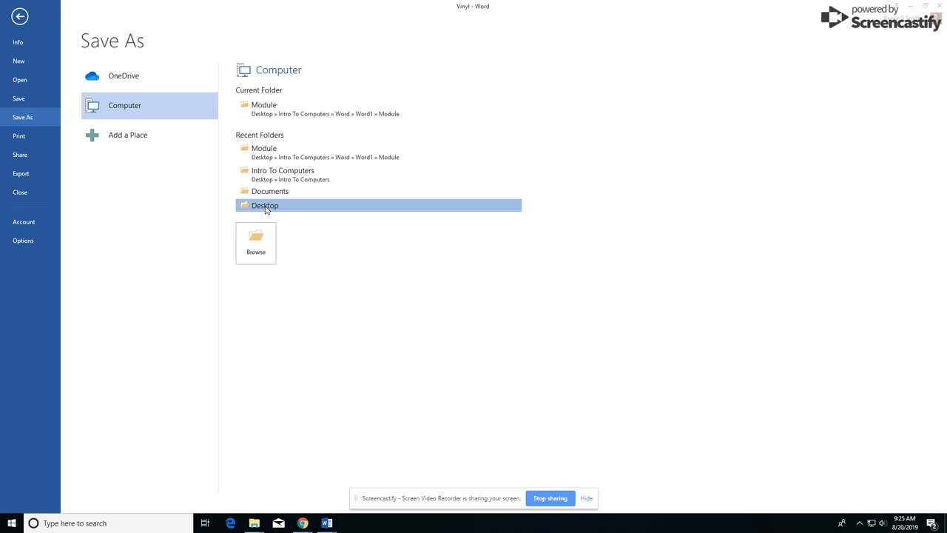
pyautogui.doubleClick(116, 68)
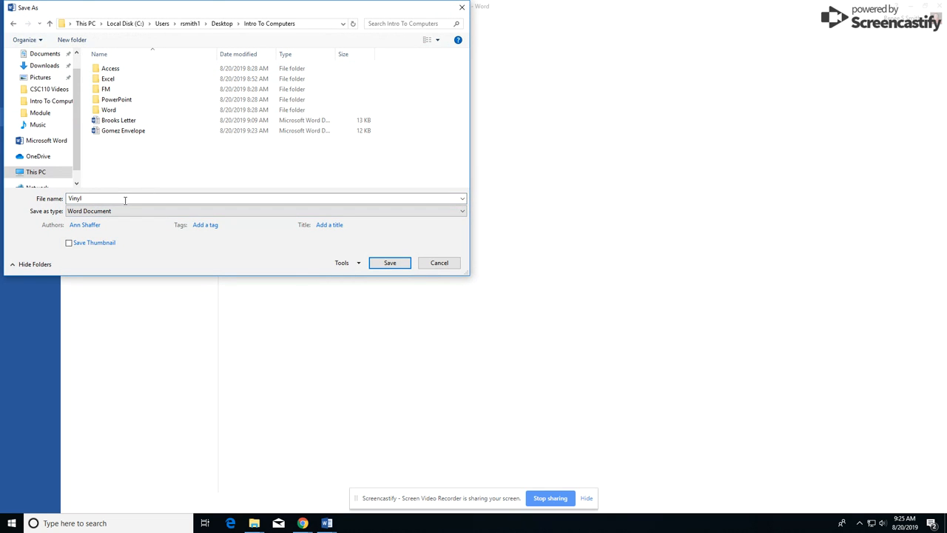
pyautogui.click(105, 198)
pyautogui.write('F')
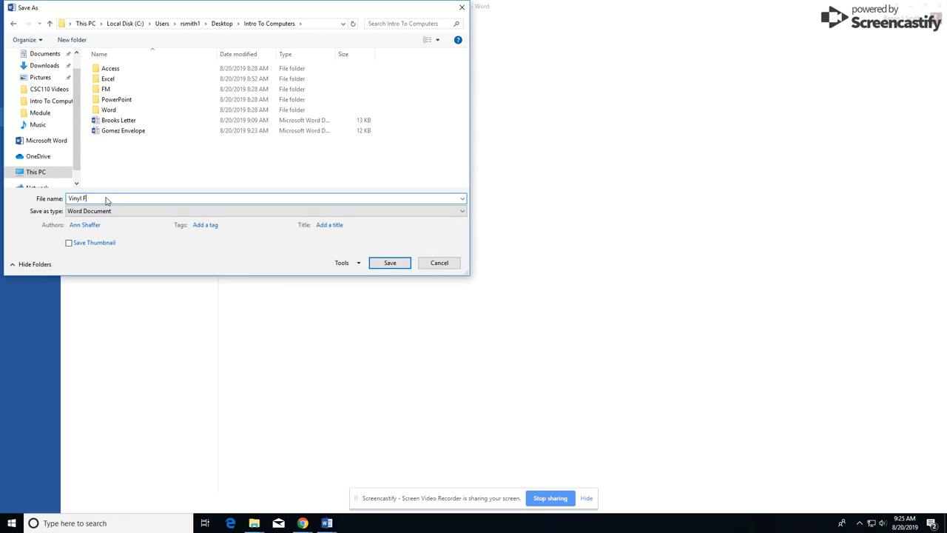
pyautogui.write('lyer')
pyautogui.click(390, 264)
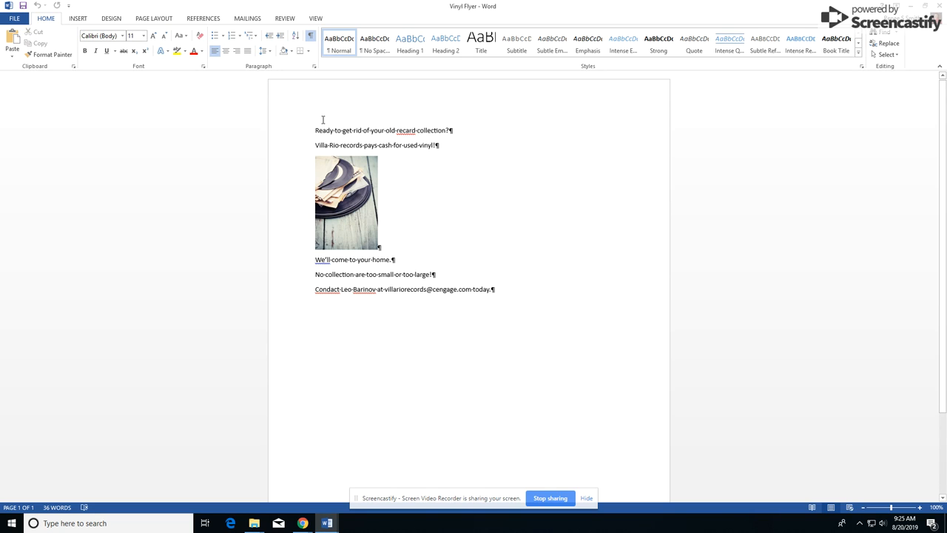
# Step: Correct "recard" to "record" in the first line and capitalize "Records" in the Villa Rio Records line
pyautogui.rightClick(408, 130)
pyautogui.click(426, 142)
pyautogui.moveTo(341, 145); pyautogui.dragTo(344, 145)
pyautogui.write('R')
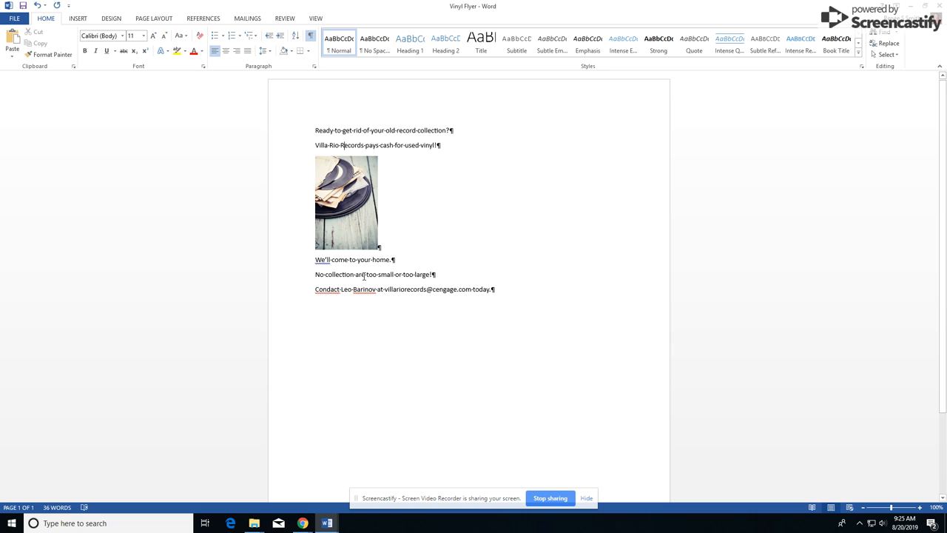
# Step: Replace "are" with "is" in the "No collection" line and correct "Condact" to "Contact" in the last line
pyautogui.doubleClick(361, 275)
pyautogui.write('is')
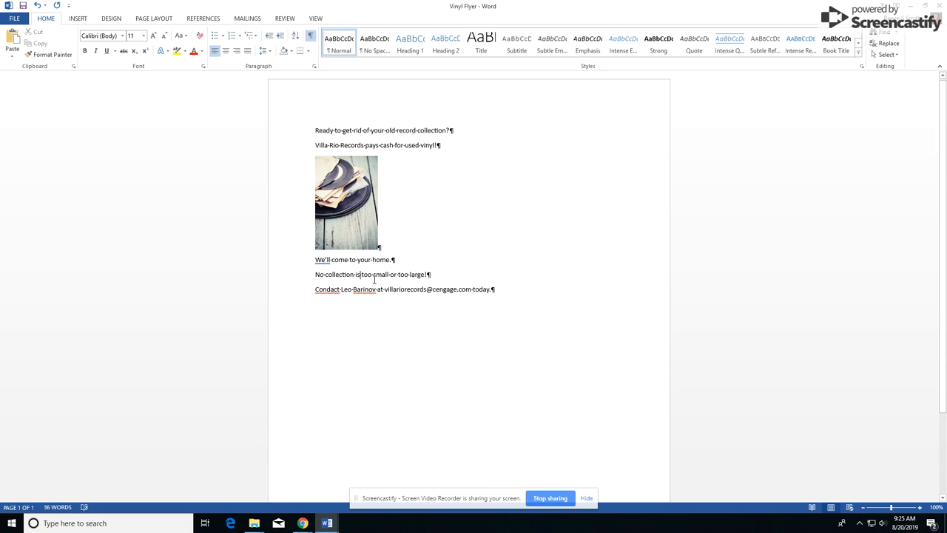
pyautogui.rightClick(325, 289)
pyautogui.click(355, 311)
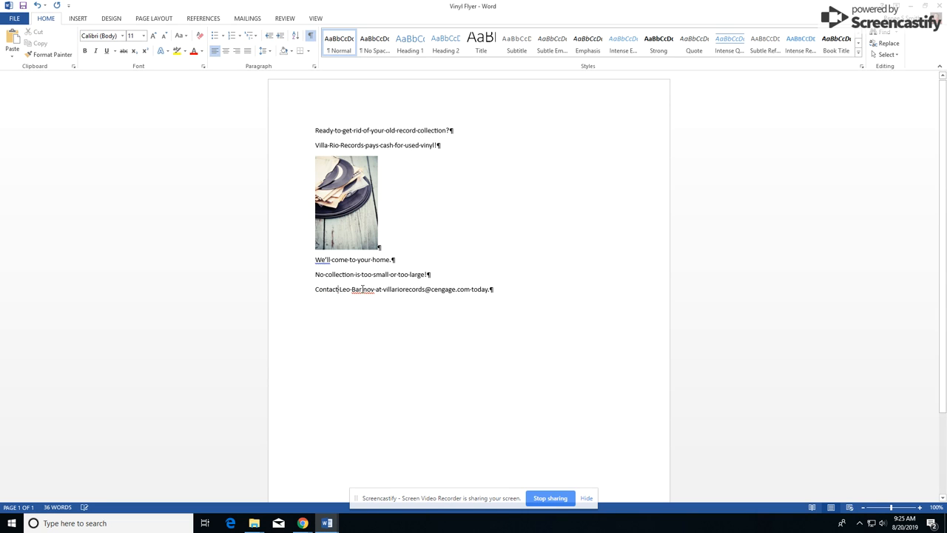
# Step: Ignore all spelling flags on the contact's surname and ignore the grammar flag on "We'll" once
pyautogui.rightClick(362, 289)
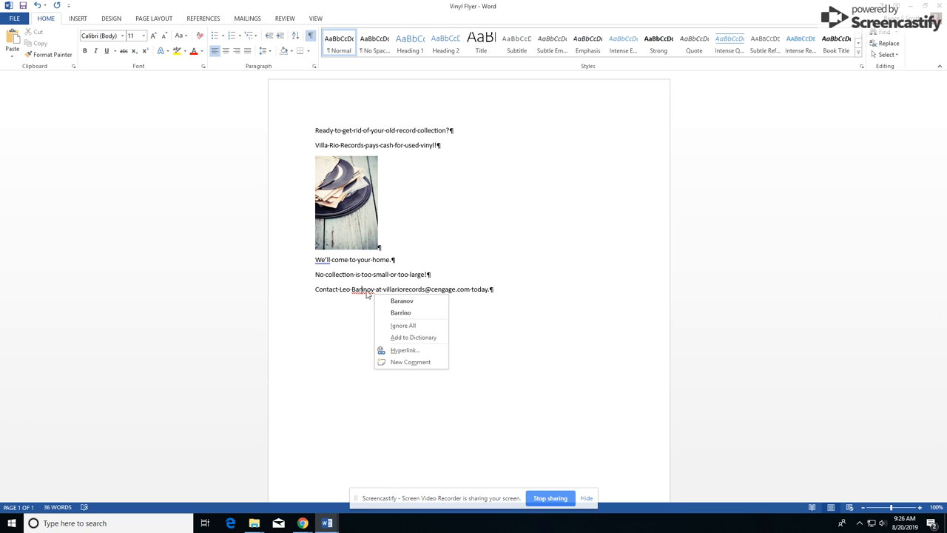
pyautogui.click(387, 326)
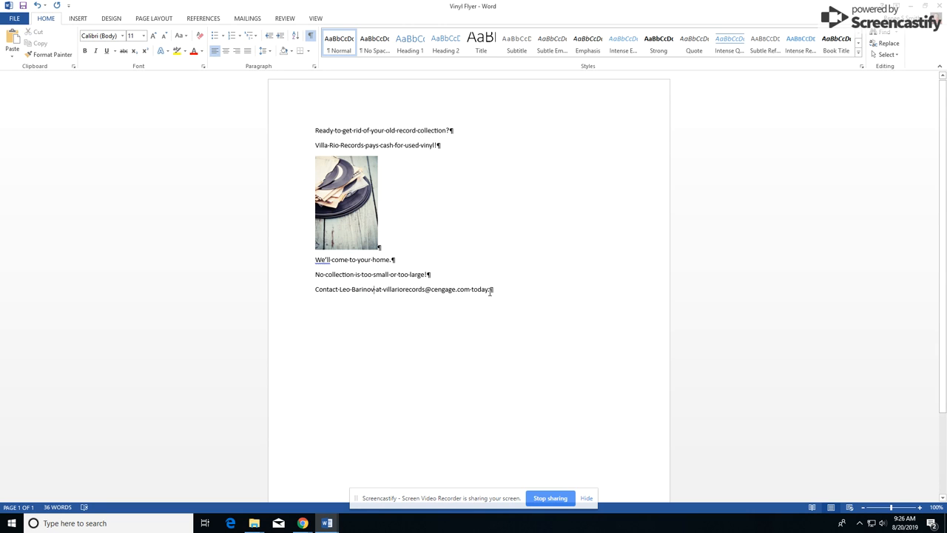
pyautogui.rightClick(321, 261)
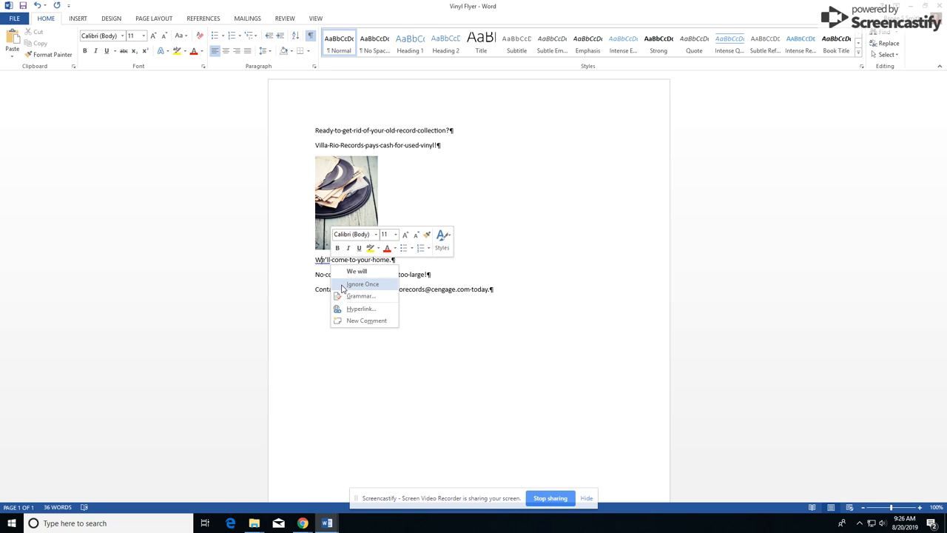
pyautogui.click(343, 285)
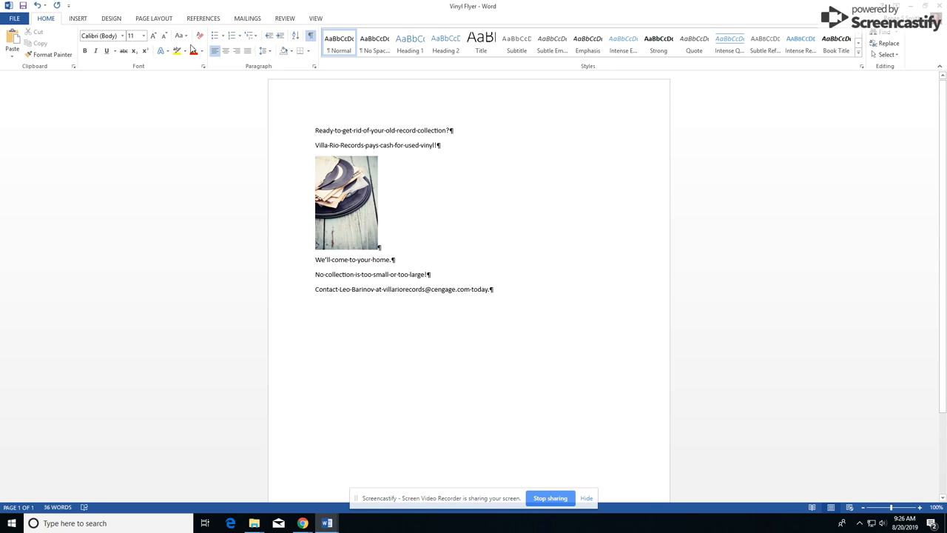
# Step: Set the flyer's page orientation to Landscape and its margins to Narrow
pyautogui.click(169, 23)
pyautogui.click(42, 50)
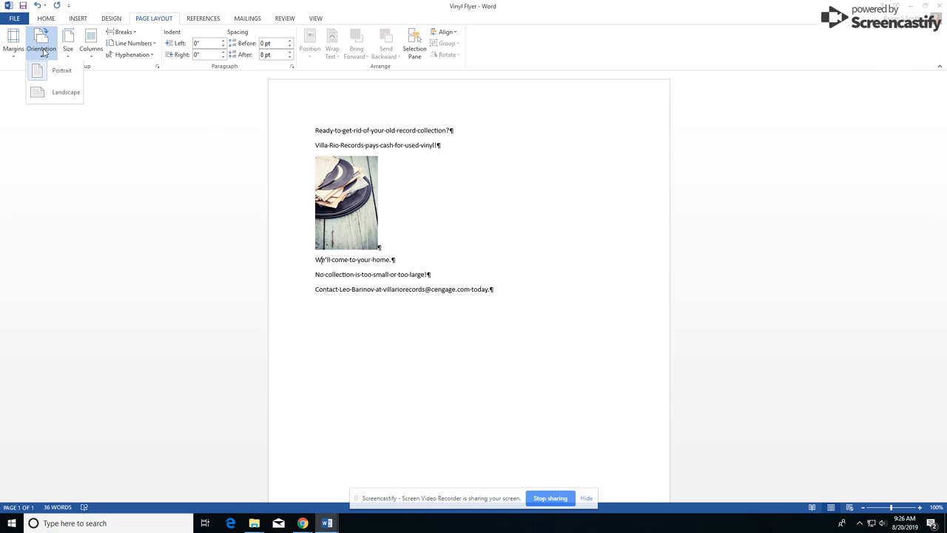
pyautogui.click(49, 96)
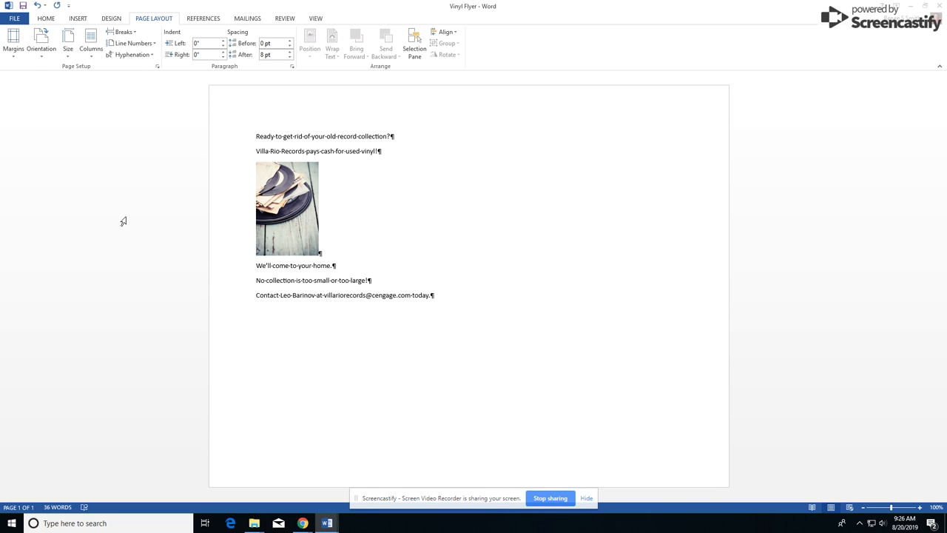
pyautogui.click(13, 56)
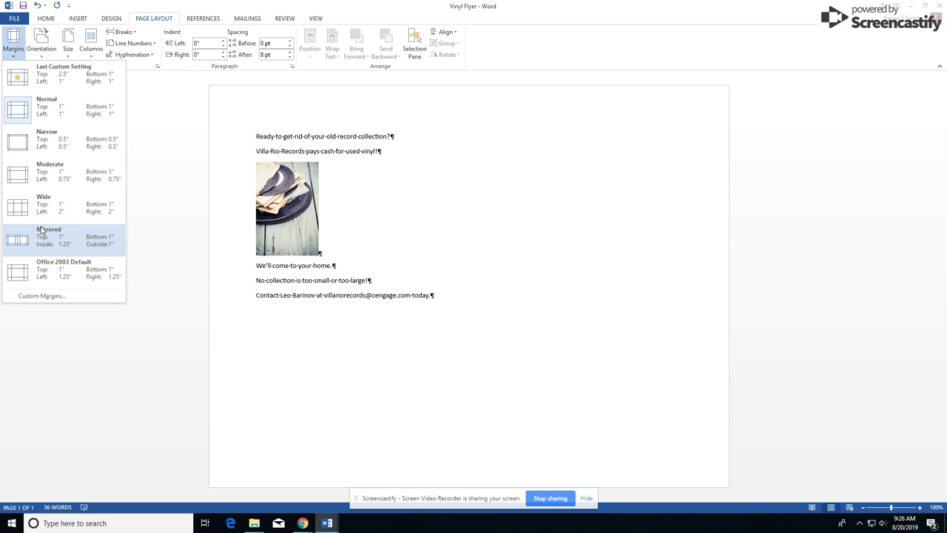
pyautogui.click(37, 147)
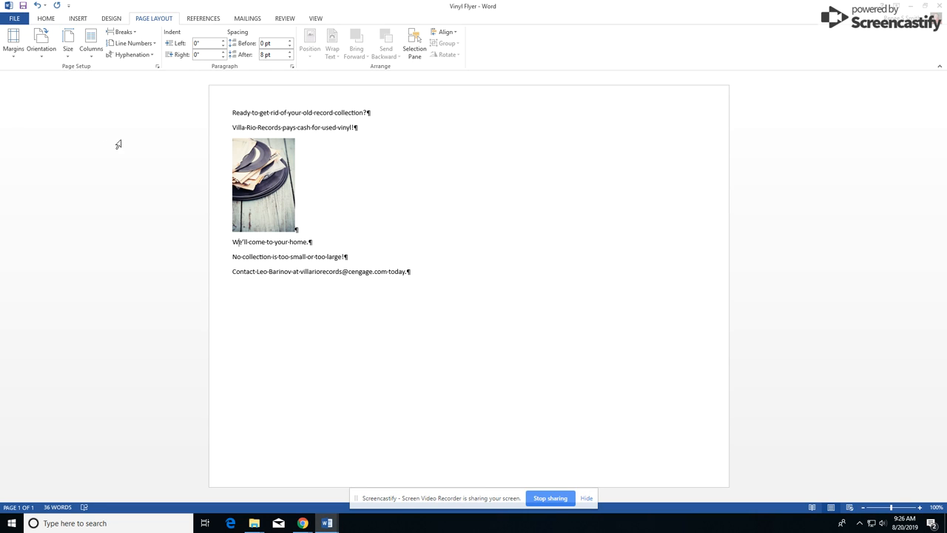
pyautogui.click(221, 116)
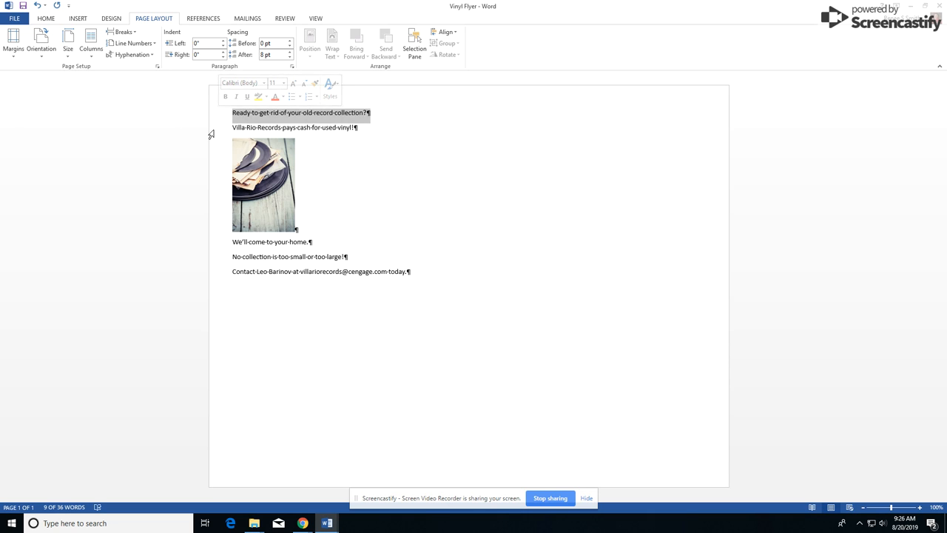
pyautogui.click(210, 130)
pyautogui.click(215, 243)
pyautogui.click(215, 258)
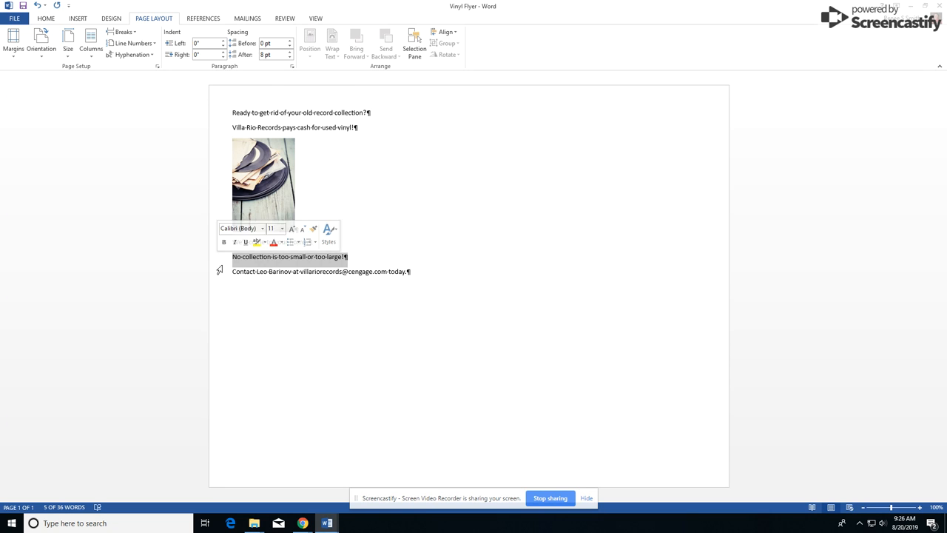
pyautogui.click(216, 272)
# Step: Format the two lines above the record picture in Arial at size 22
pyautogui.moveTo(210, 115); pyautogui.dragTo(210, 131)
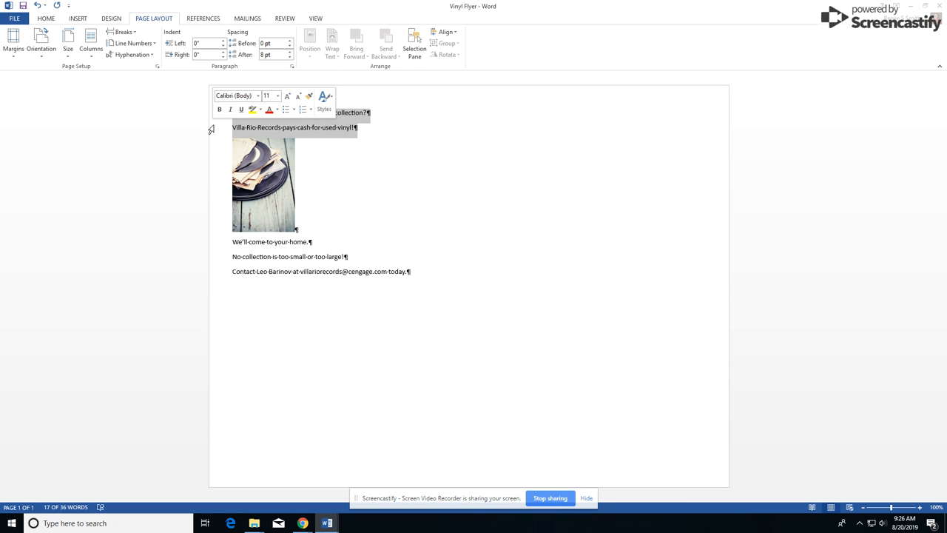
pyautogui.click(47, 19)
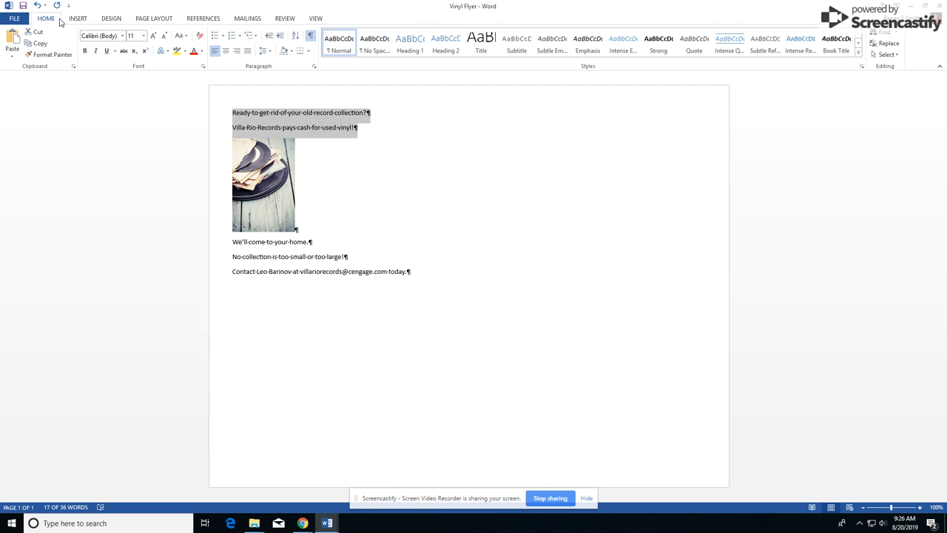
pyautogui.click(122, 36)
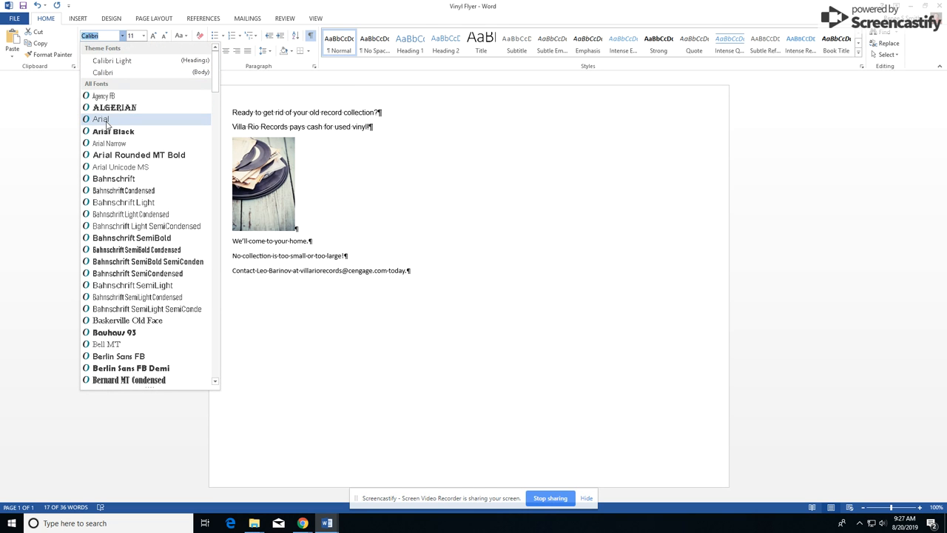
pyautogui.click(107, 120)
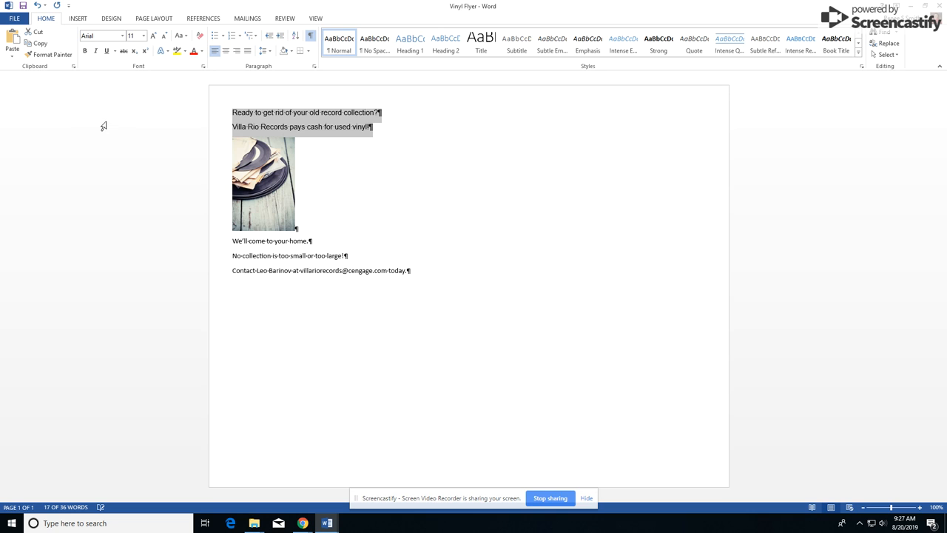
pyautogui.click(153, 36)
pyautogui.click(153, 36)
pyautogui.click(153, 36)
pyautogui.click(153, 36)
pyautogui.click(153, 36)
pyautogui.click(153, 37)
pyautogui.click(153, 37)
pyautogui.click(164, 36)
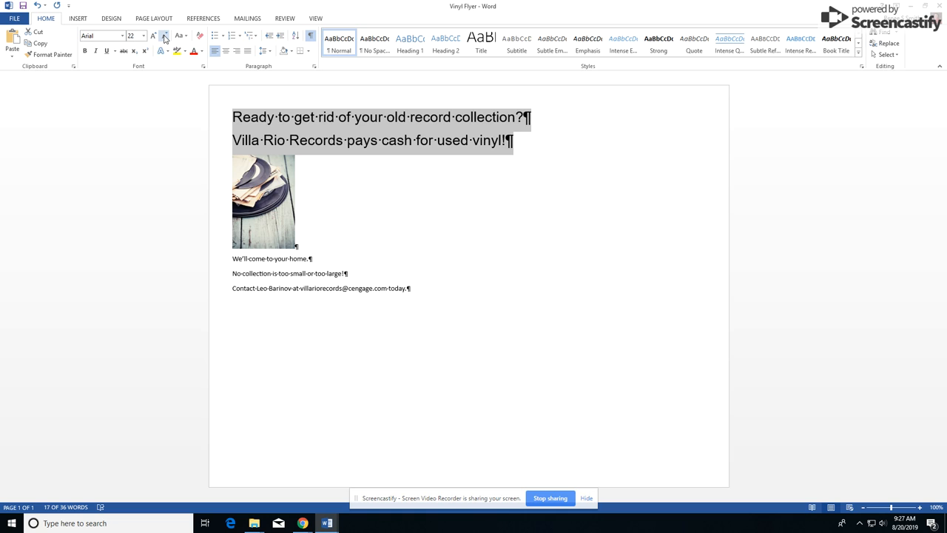
pyautogui.click(351, 214)
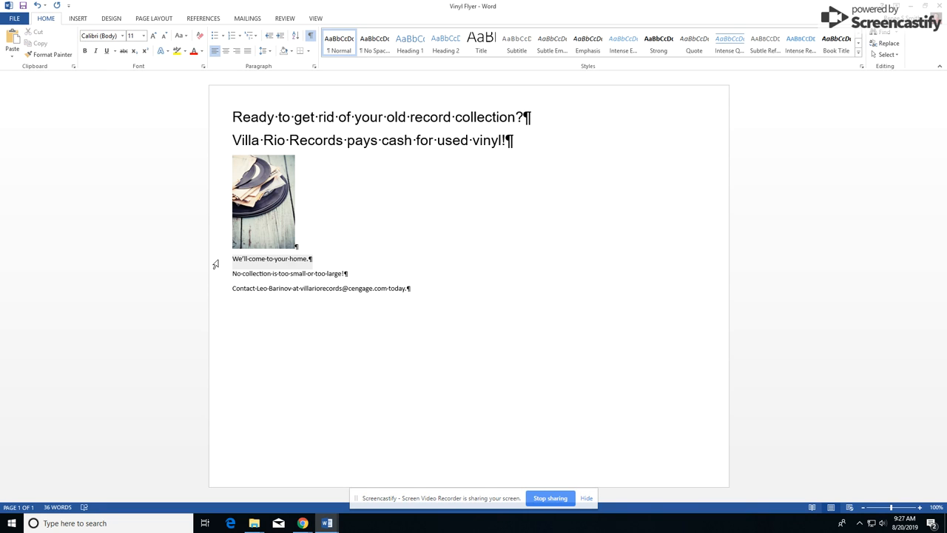
# Step: Format the three lines below the record picture in Arial at size 22
pyautogui.moveTo(216, 264); pyautogui.dragTo(215, 295)
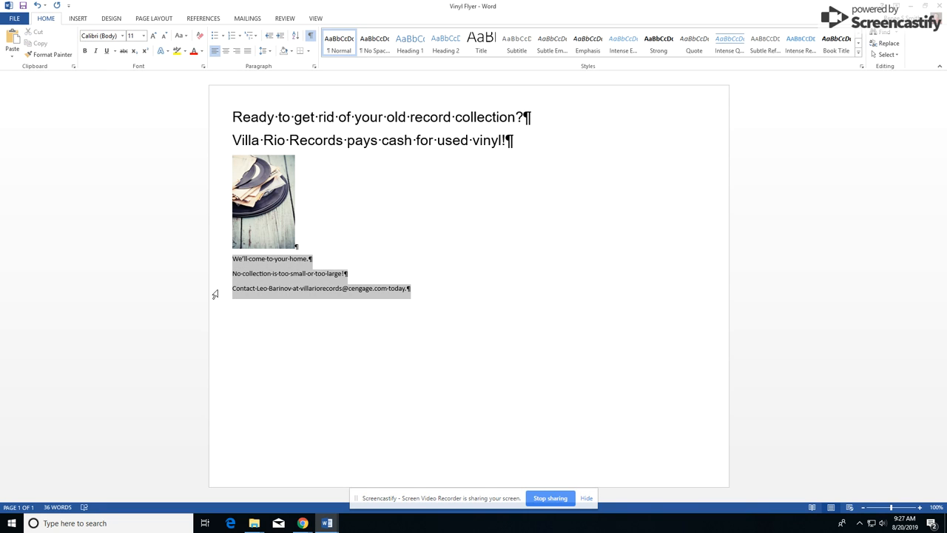
pyautogui.click(122, 36)
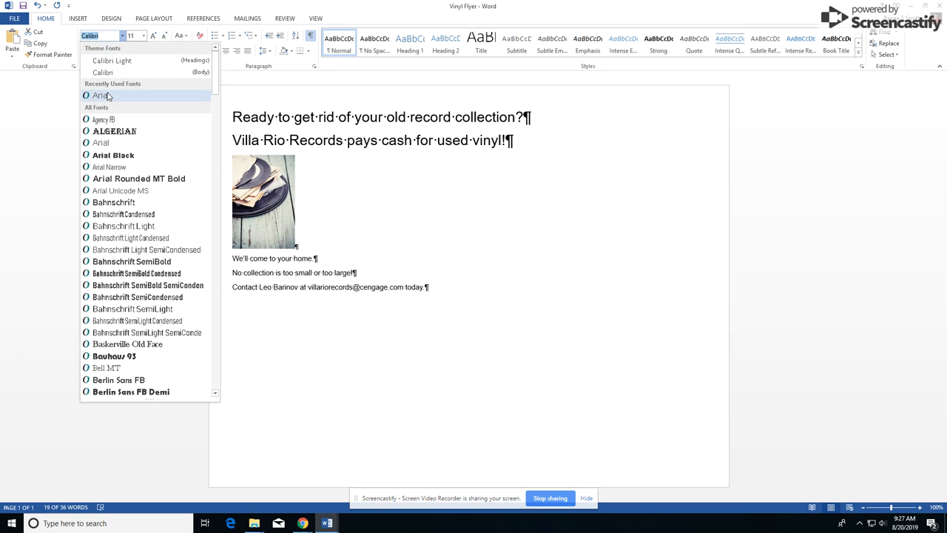
pyautogui.click(107, 95)
pyautogui.click(153, 36)
pyautogui.click(153, 36)
pyautogui.click(154, 35)
pyautogui.click(153, 36)
pyautogui.click(154, 36)
pyautogui.click(153, 36)
pyautogui.click(153, 35)
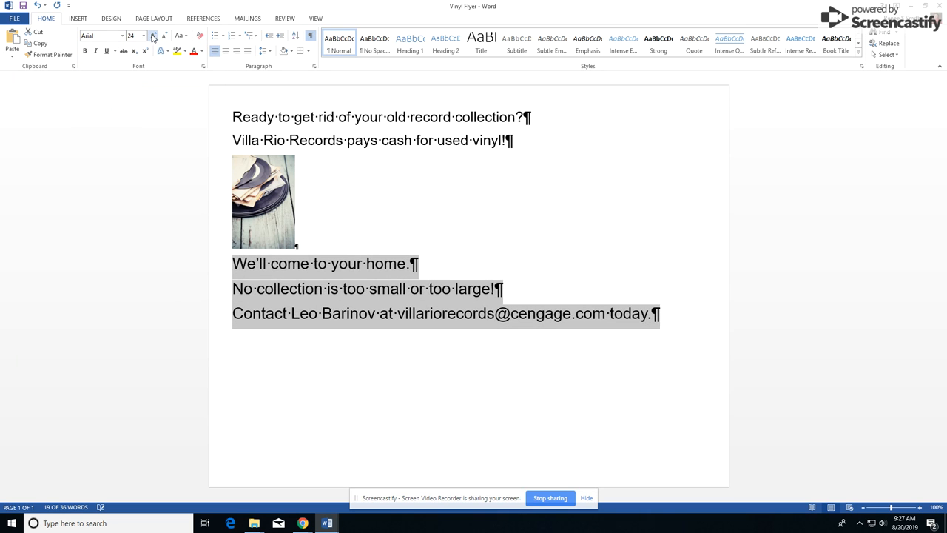
pyautogui.click(164, 36)
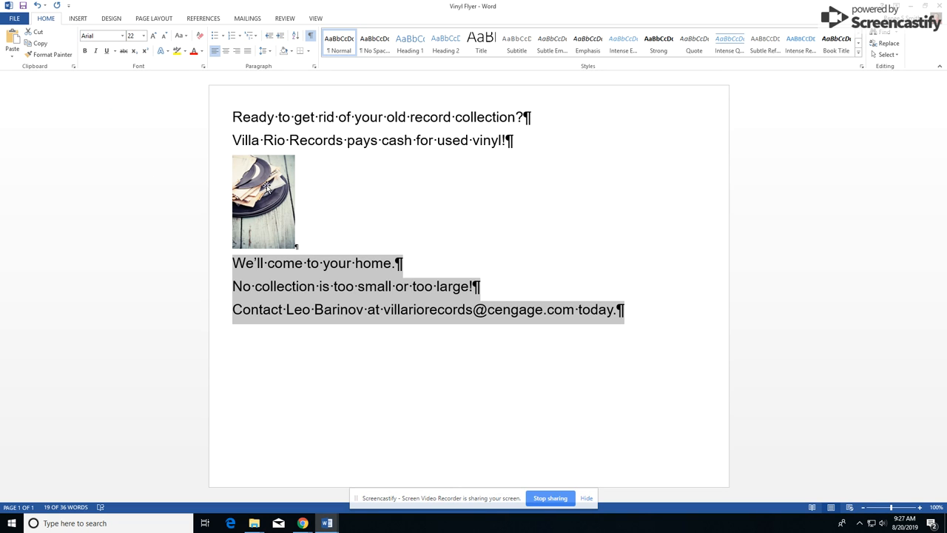
# Step: Apply the bold blue shadowed text effect from the presets' last row to the line "Villa Rio Records pays cash for used vinyl!"
pyautogui.click(209, 140)
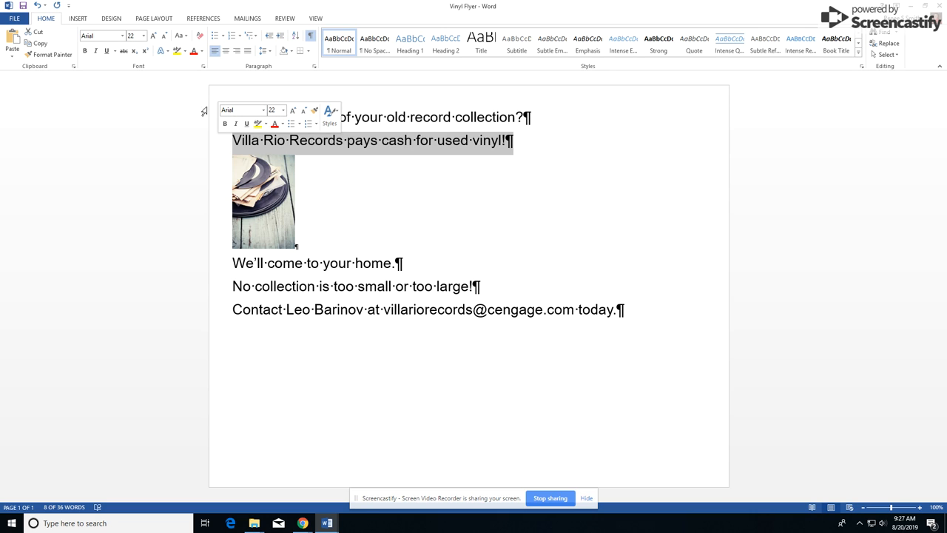
pyautogui.click(169, 54)
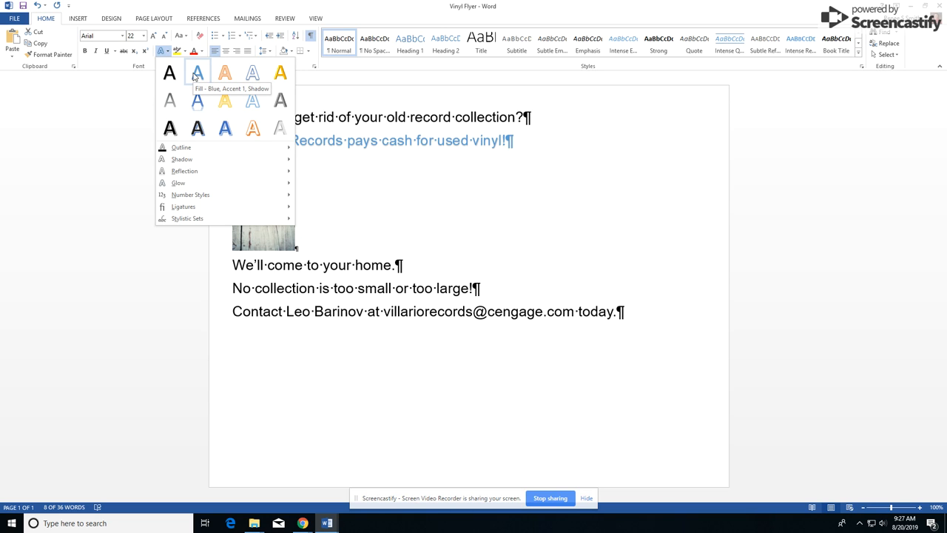
pyautogui.click(226, 129)
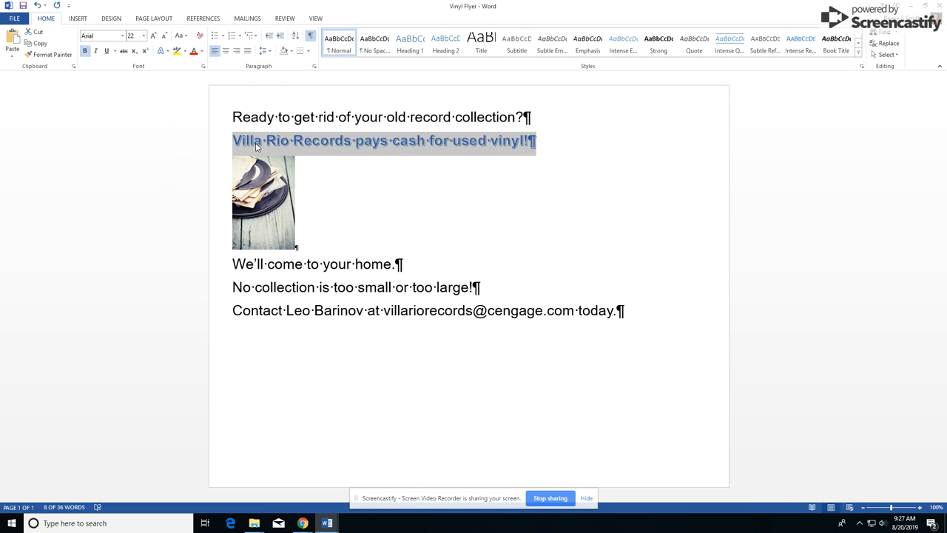
pyautogui.click(303, 140)
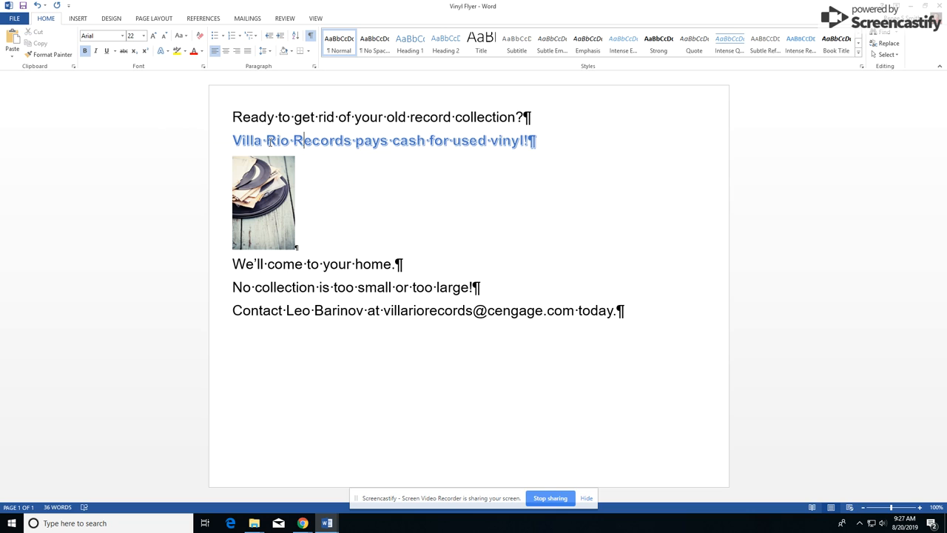
# Step: Increase the font size of the line "Villa Rio Records pays cash for used vinyl!" to 26
pyautogui.click(215, 142)
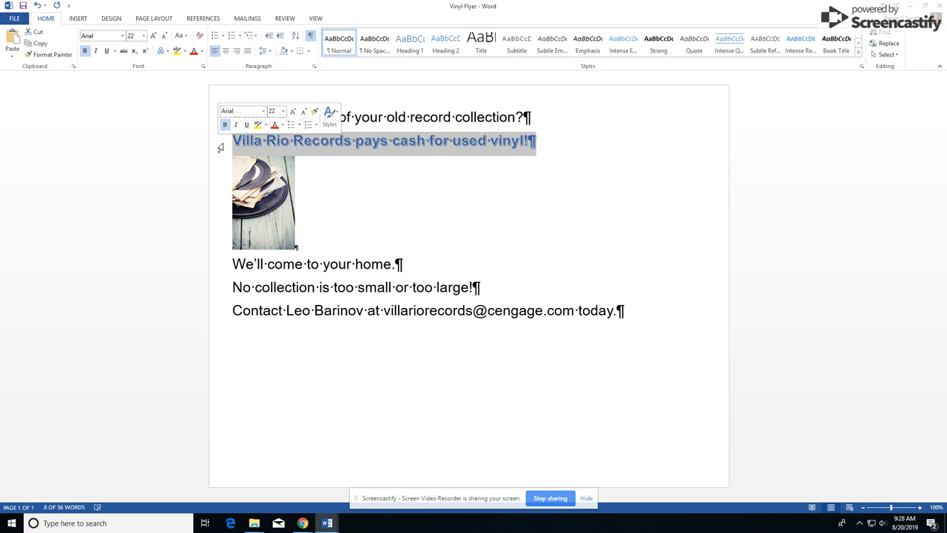
pyautogui.click(153, 35)
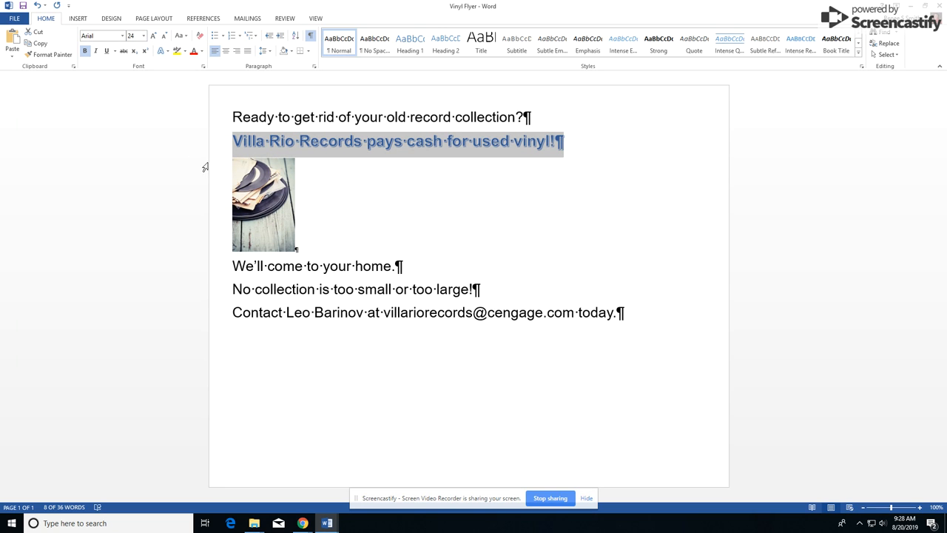
pyautogui.click(154, 37)
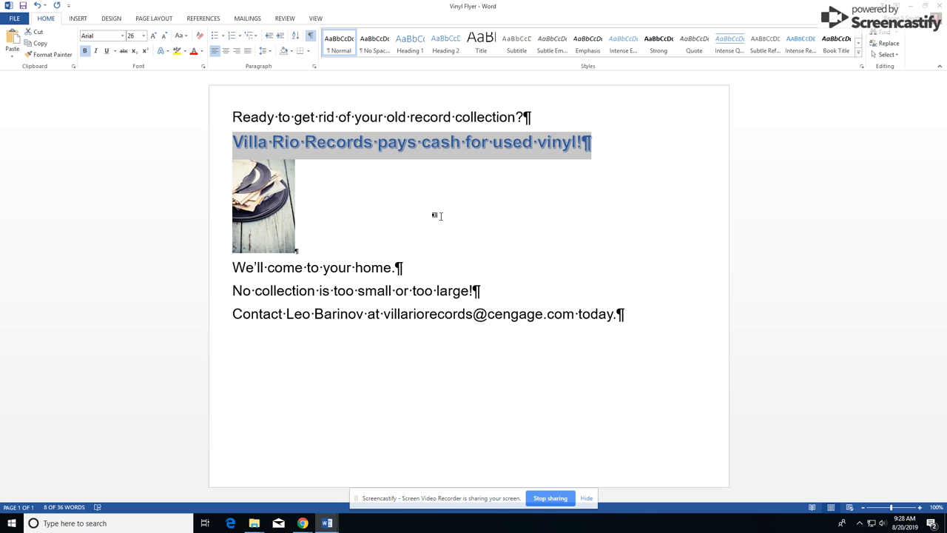
# Step: Make the lines "We'll come to your home." and "No collection is too small or too large!" bold in the theme's medium blue
pyautogui.moveTo(215, 270); pyautogui.dragTo(214, 291)
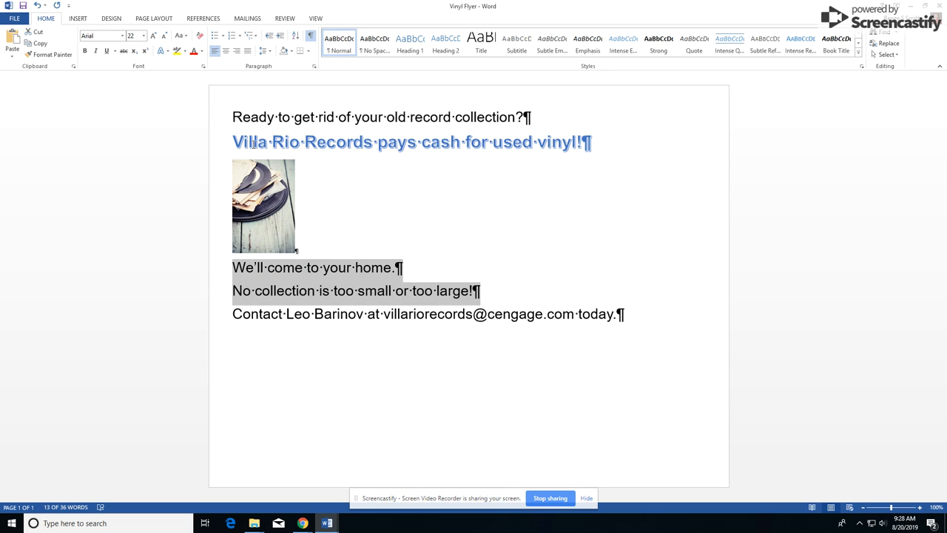
pyautogui.click(202, 53)
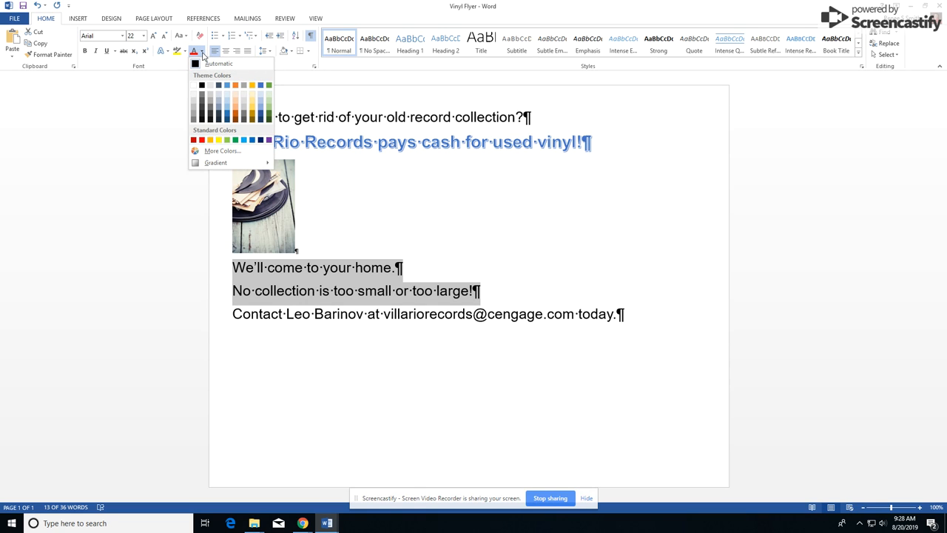
pyautogui.click(261, 90)
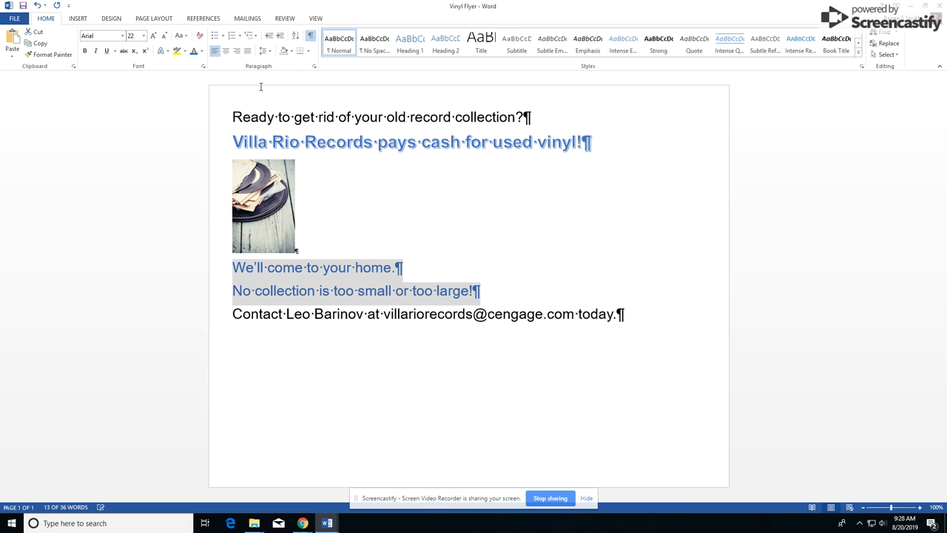
pyautogui.click(85, 51)
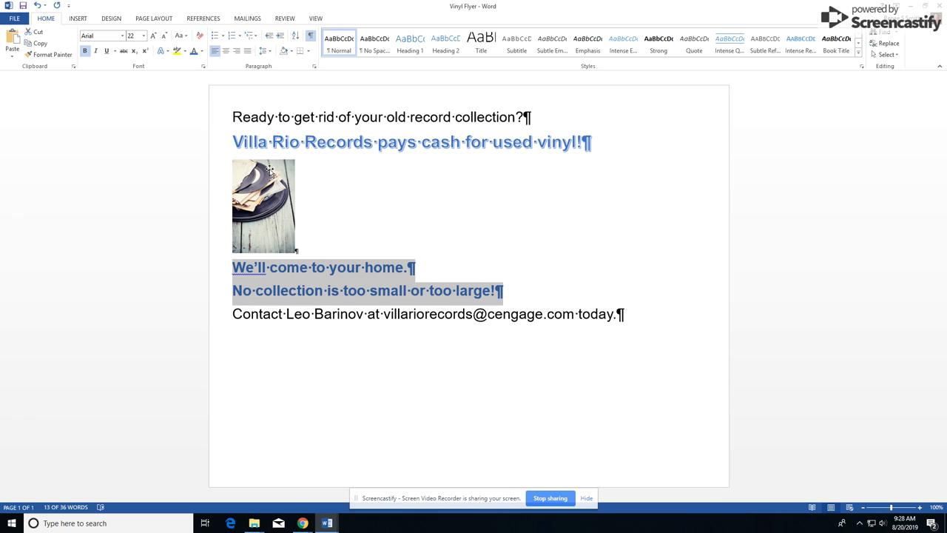
# Step: Center the flyer's entire content horizontally, including all text lines and the record picture
pyautogui.click(295, 145)
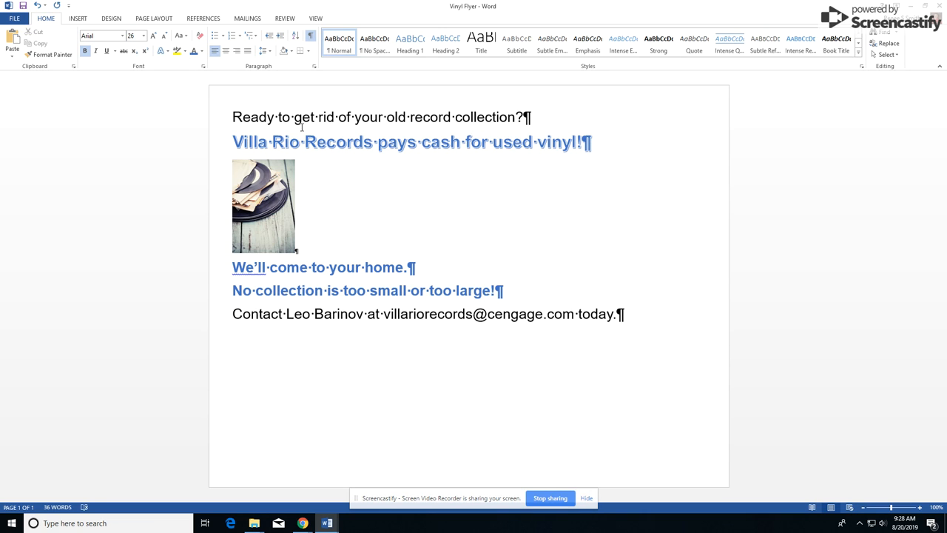
pyautogui.hotkey('ctrl', 'a')
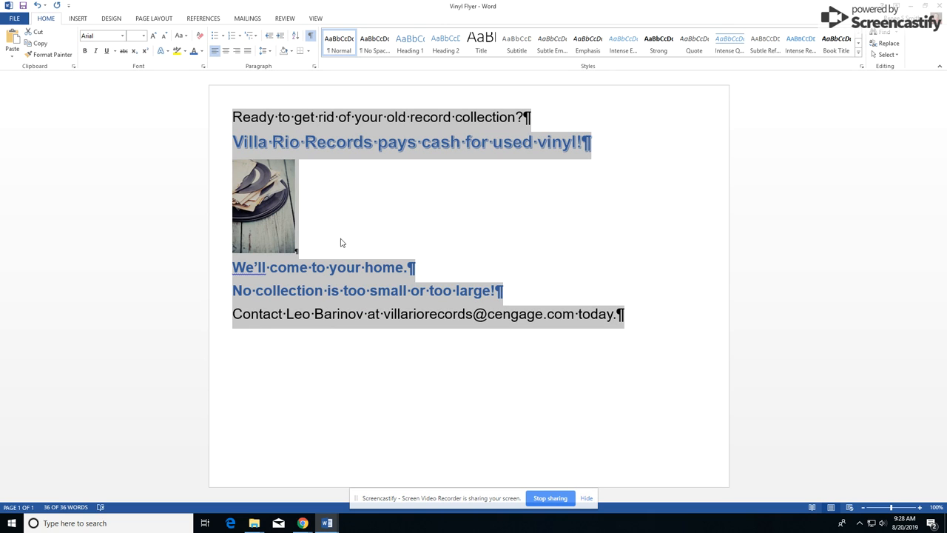
pyautogui.click(226, 51)
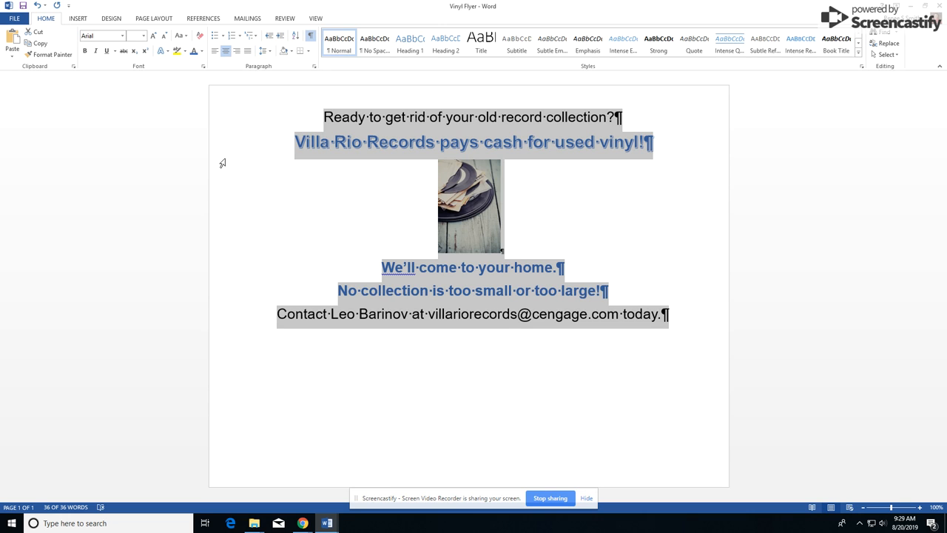
pyautogui.click(271, 119)
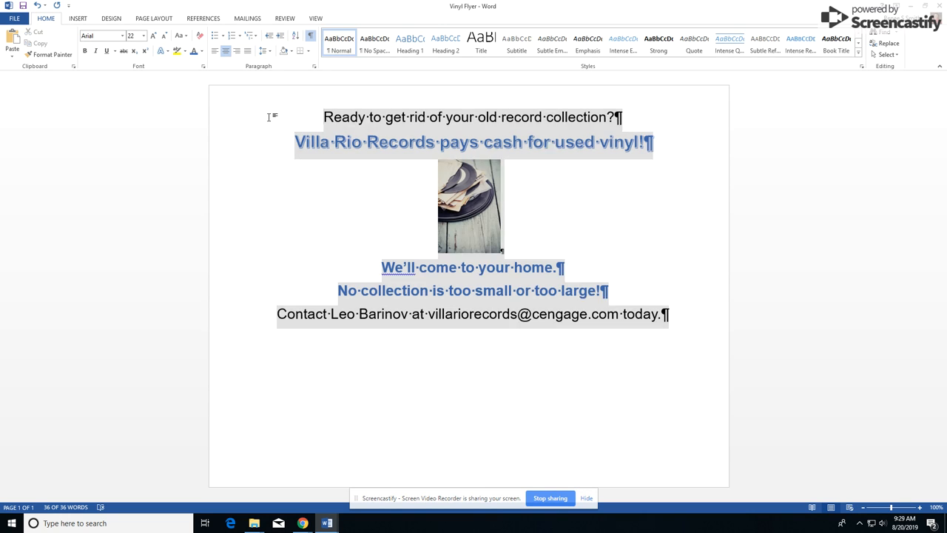
# Step: Add an Outside Borders box around the first line, "Ready to get rid of your old record collection?"
pyautogui.click(217, 125)
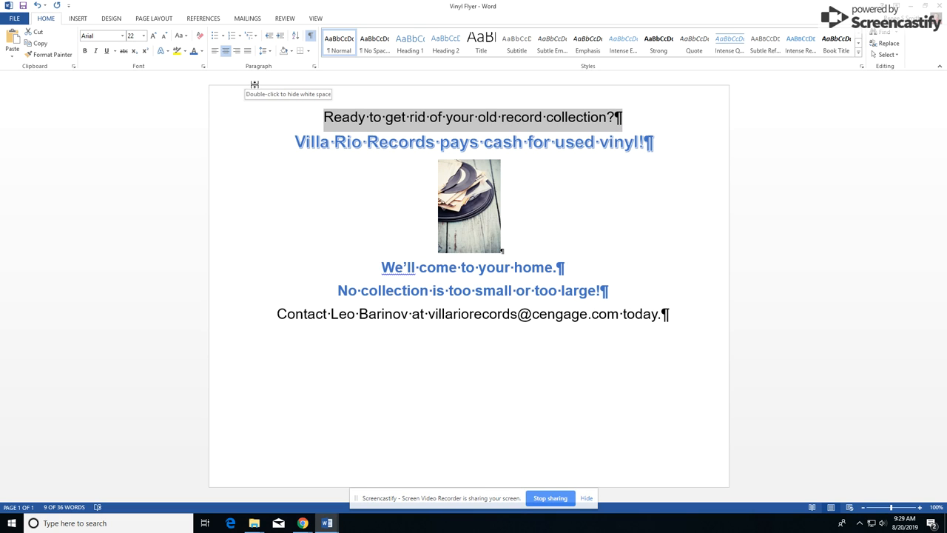
pyautogui.click(310, 51)
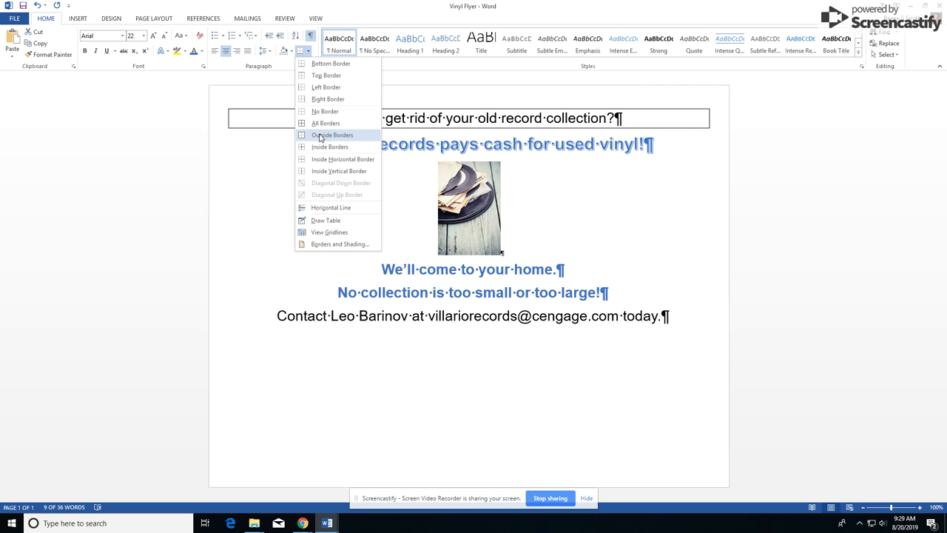
pyautogui.click(321, 136)
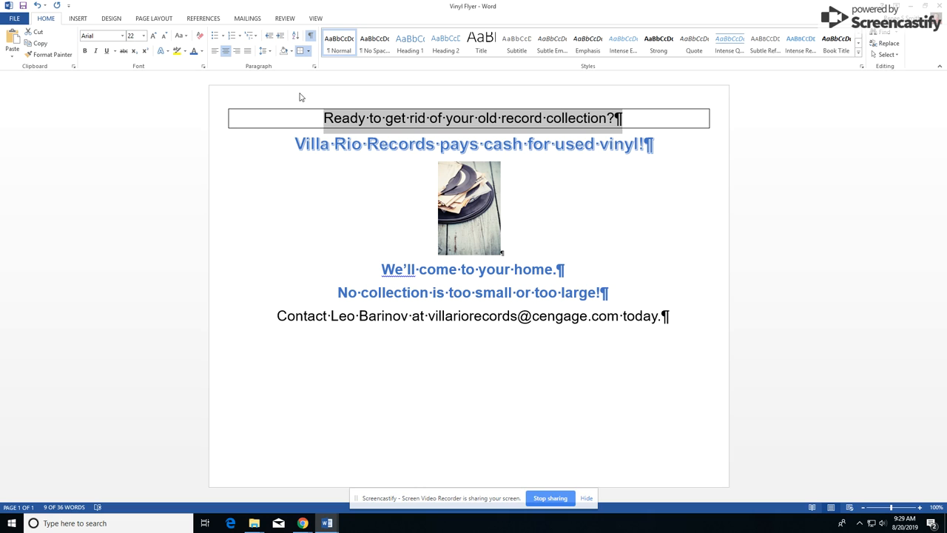
# Step: Shade the bordered first line with the darkest shade of the light blue theme color and make its text white
pyautogui.click(293, 51)
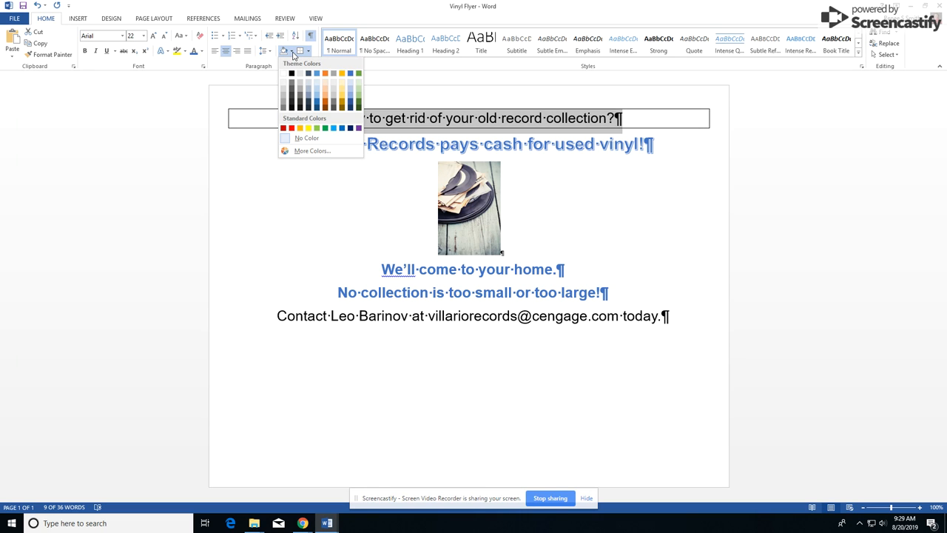
pyautogui.click(316, 110)
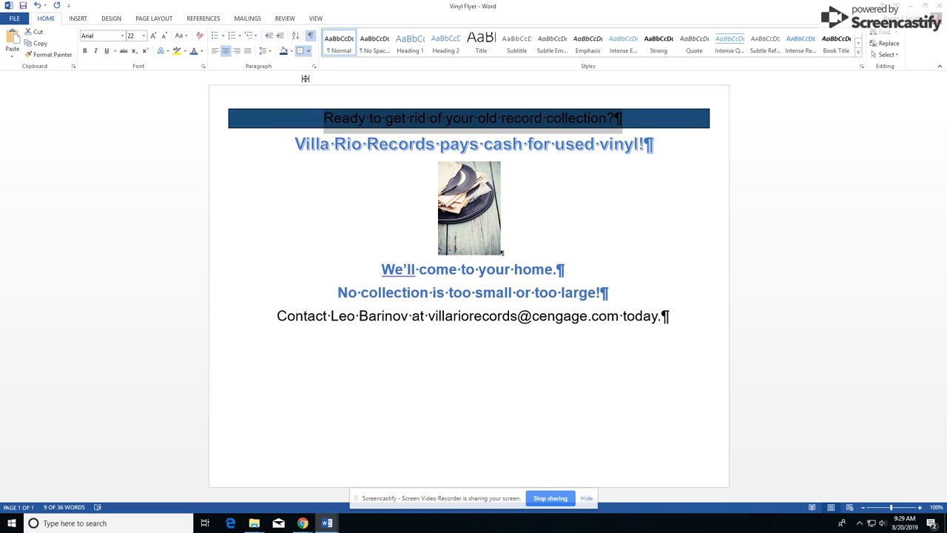
pyautogui.click(202, 53)
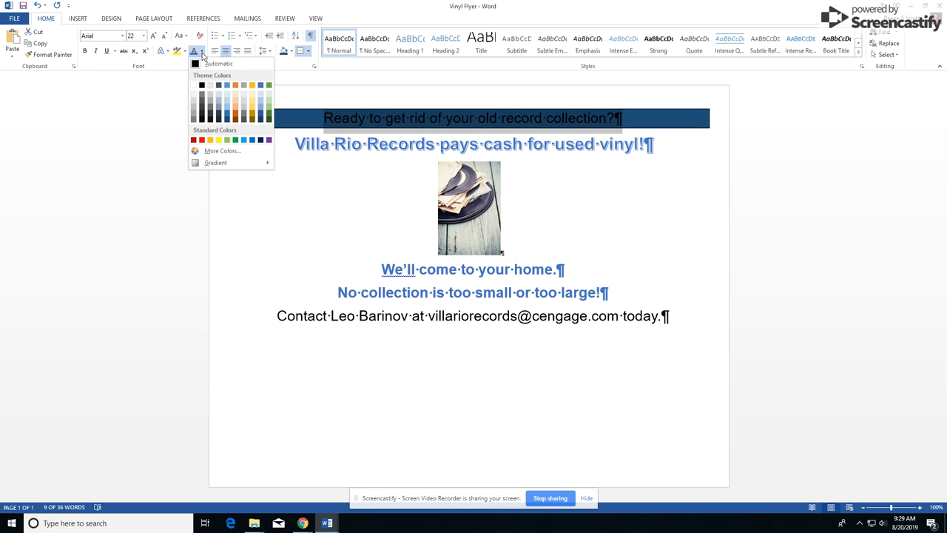
pyautogui.click(196, 88)
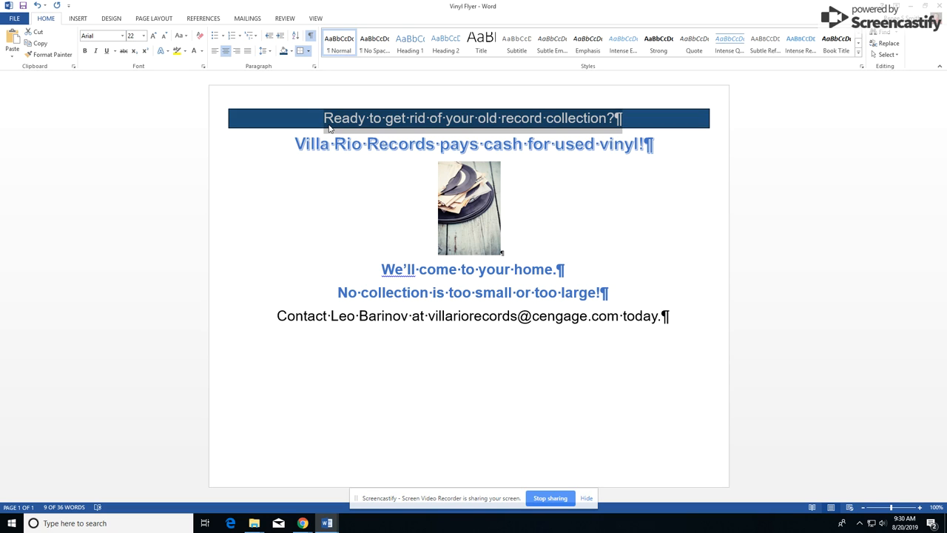
# Step: Copy the first line's formatting to the contact line at the end of the flyer with Format Painter
pyautogui.click(253, 142)
pyautogui.click(214, 122)
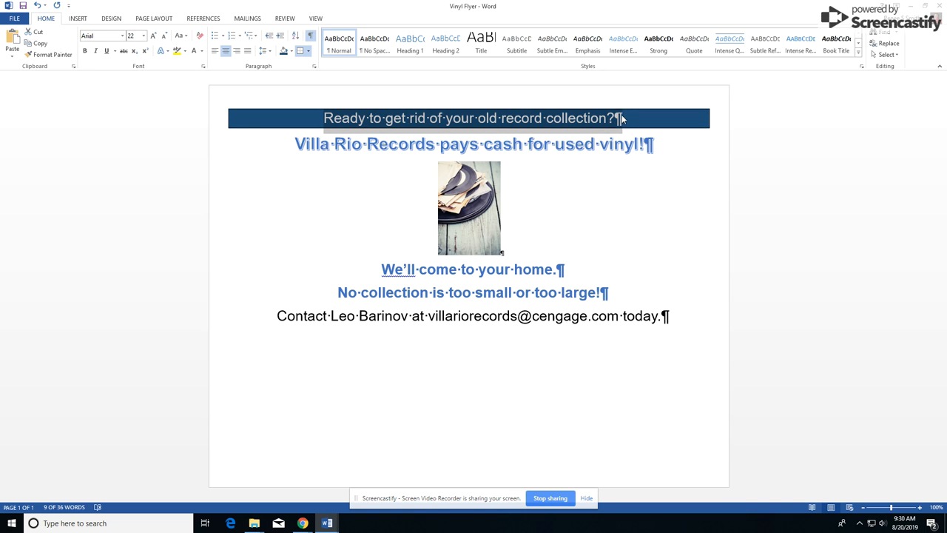
pyautogui.click(43, 56)
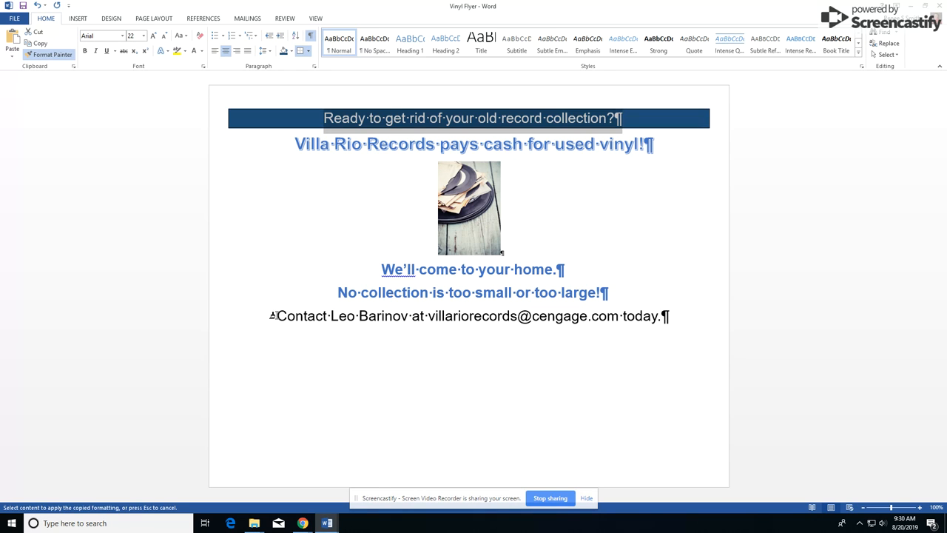
pyautogui.moveTo(275, 316); pyautogui.dragTo(665, 316)
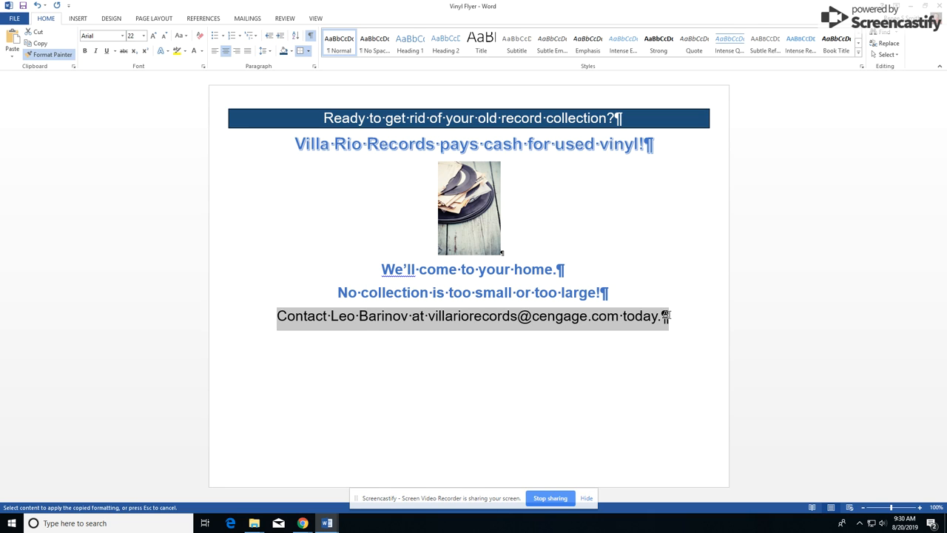
pyautogui.moveTo(665, 316); pyautogui.dragTo(666, 316)
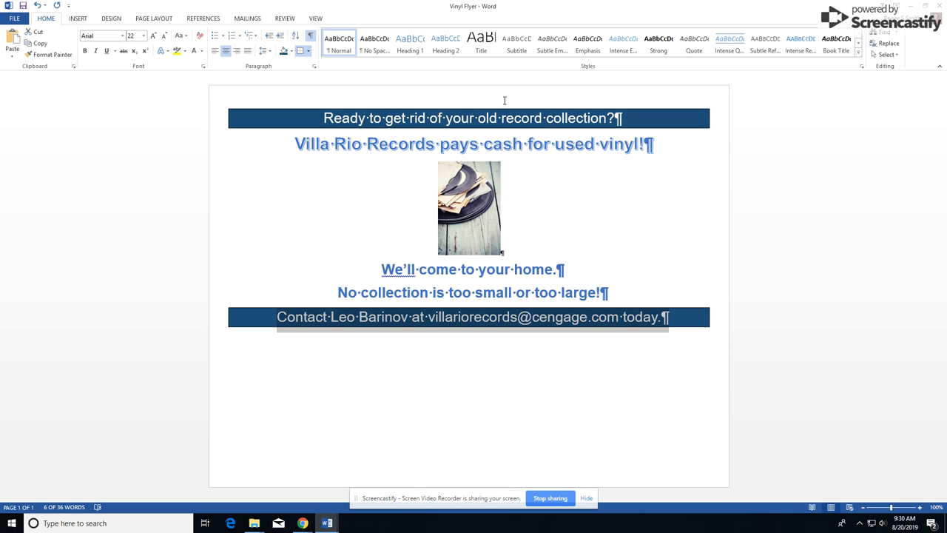
pyautogui.click(463, 355)
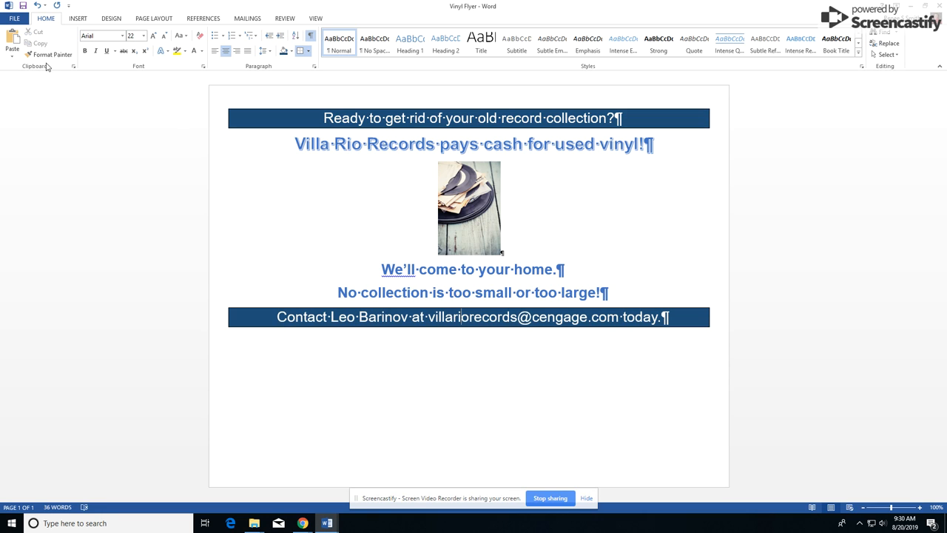